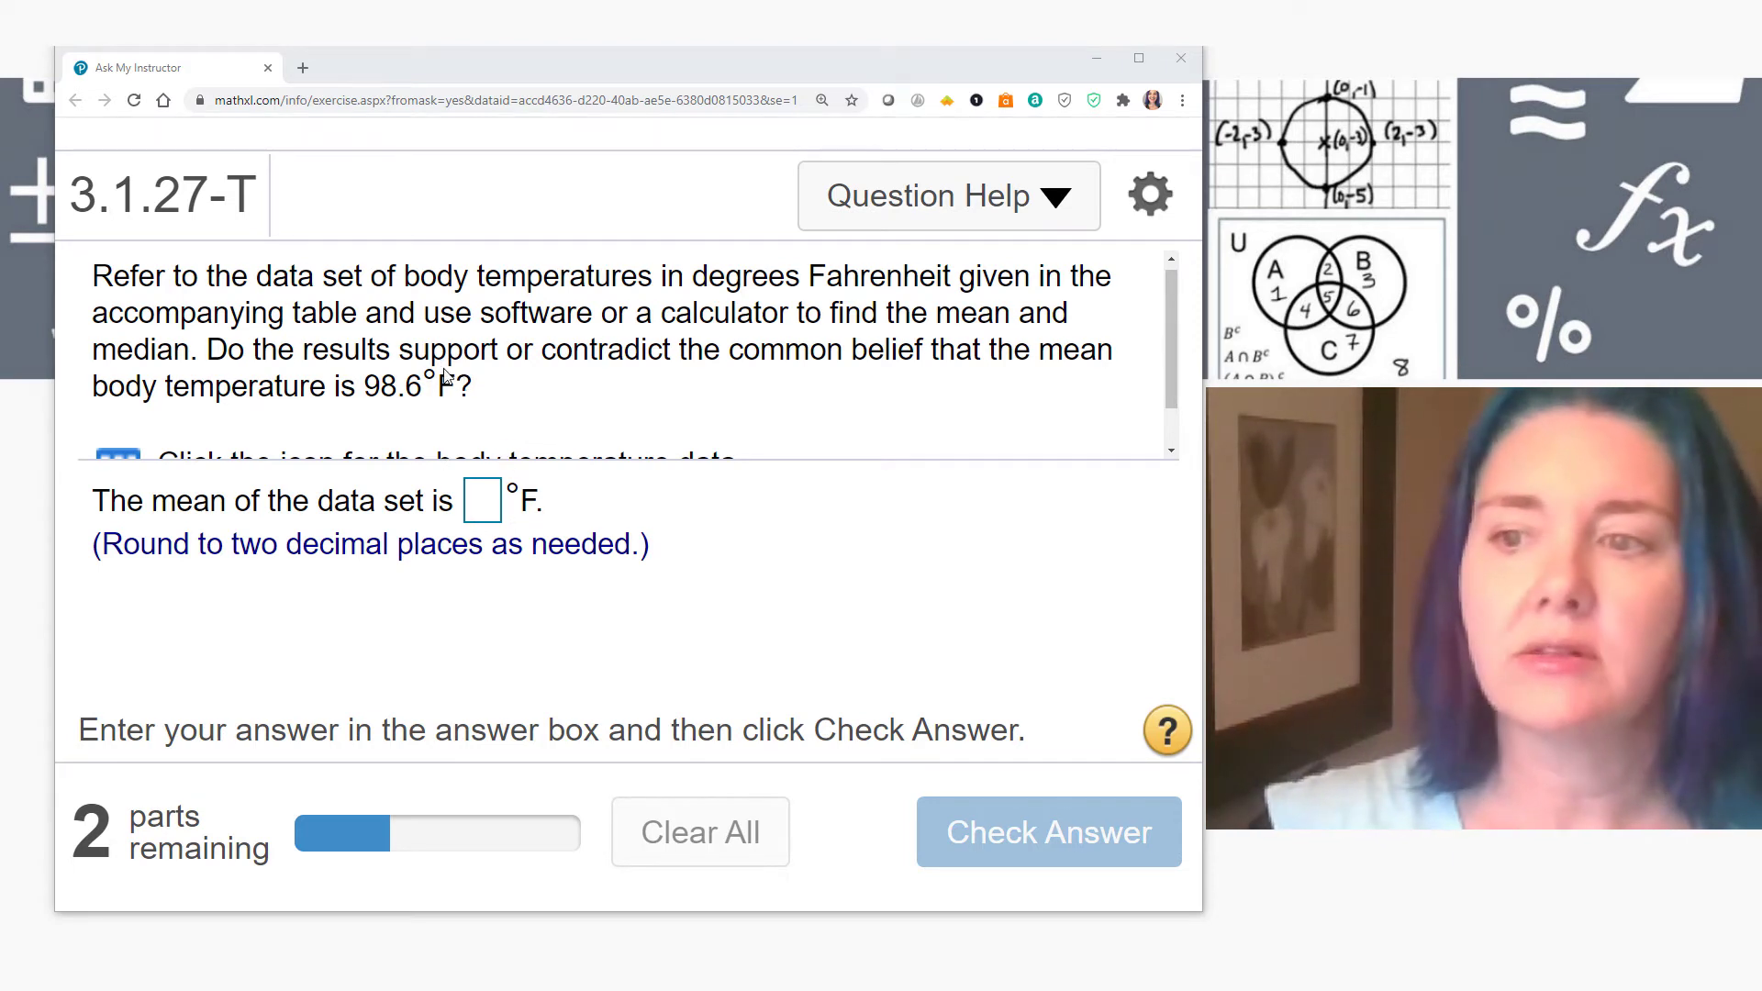
- Open the Body Temperatures data table in MathXL and show its export options
{"action": "scroll", "coordinate": [452, 376], "scroll_direction": "down", "scroll_amount": 1}
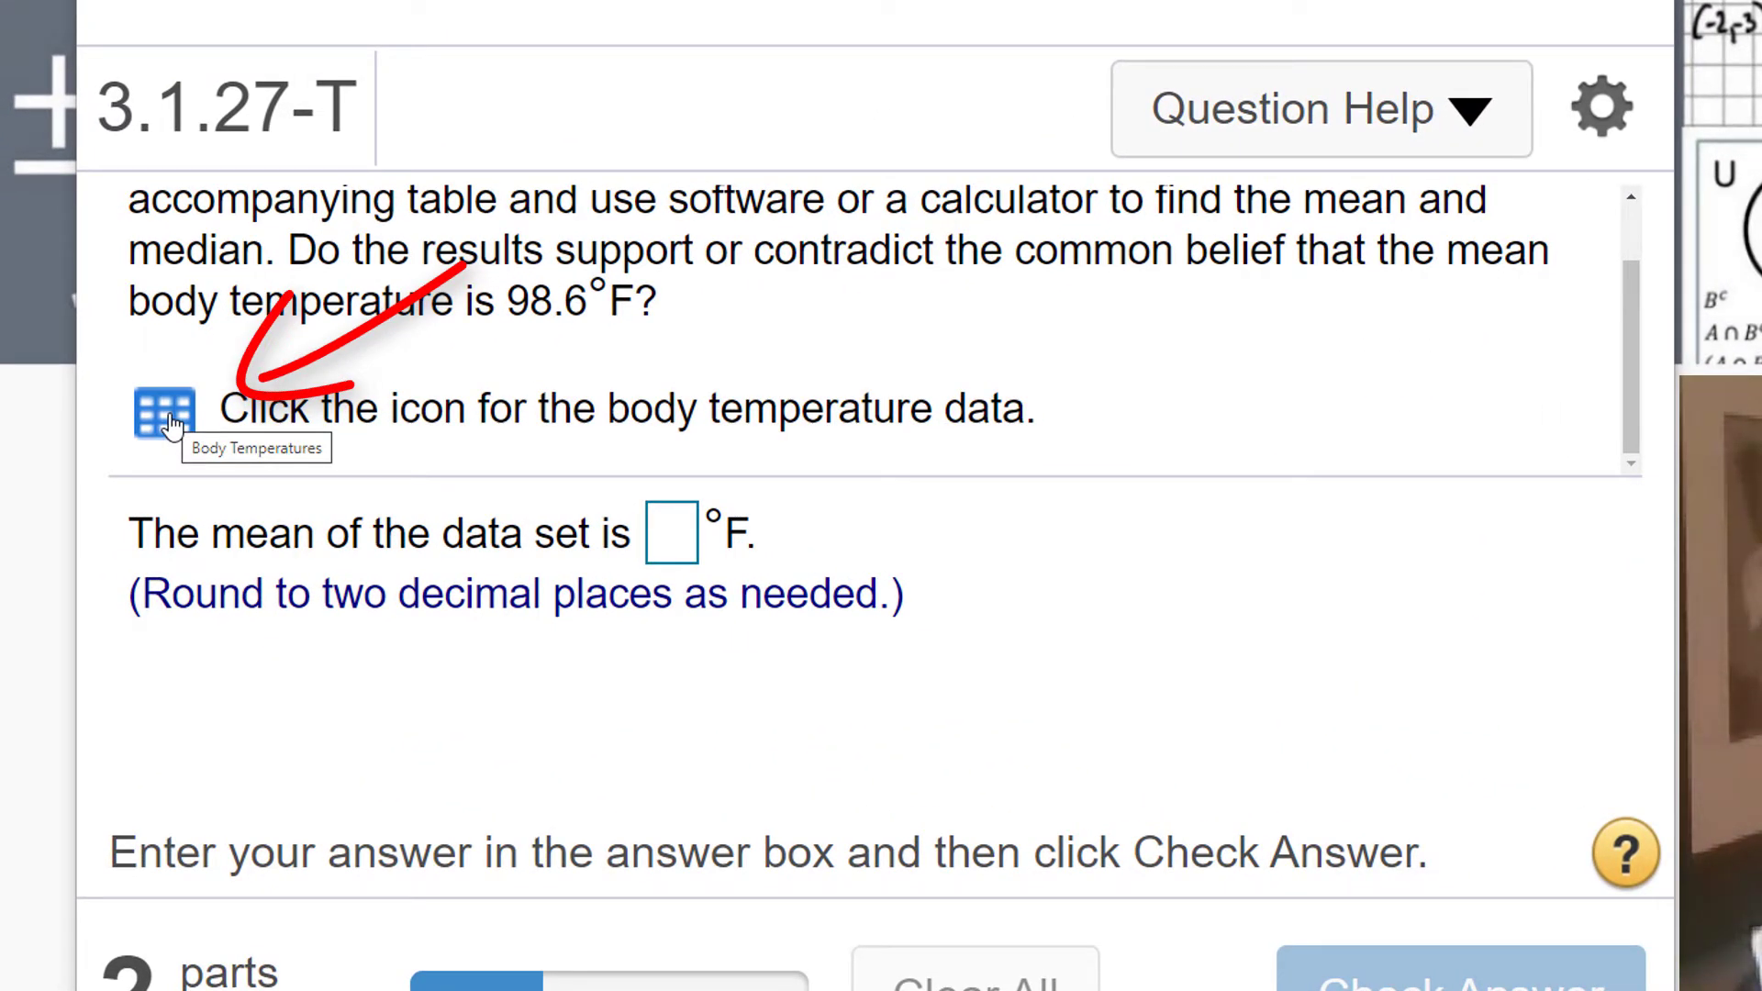
{"action": "left_click", "coordinate": [172, 424]}
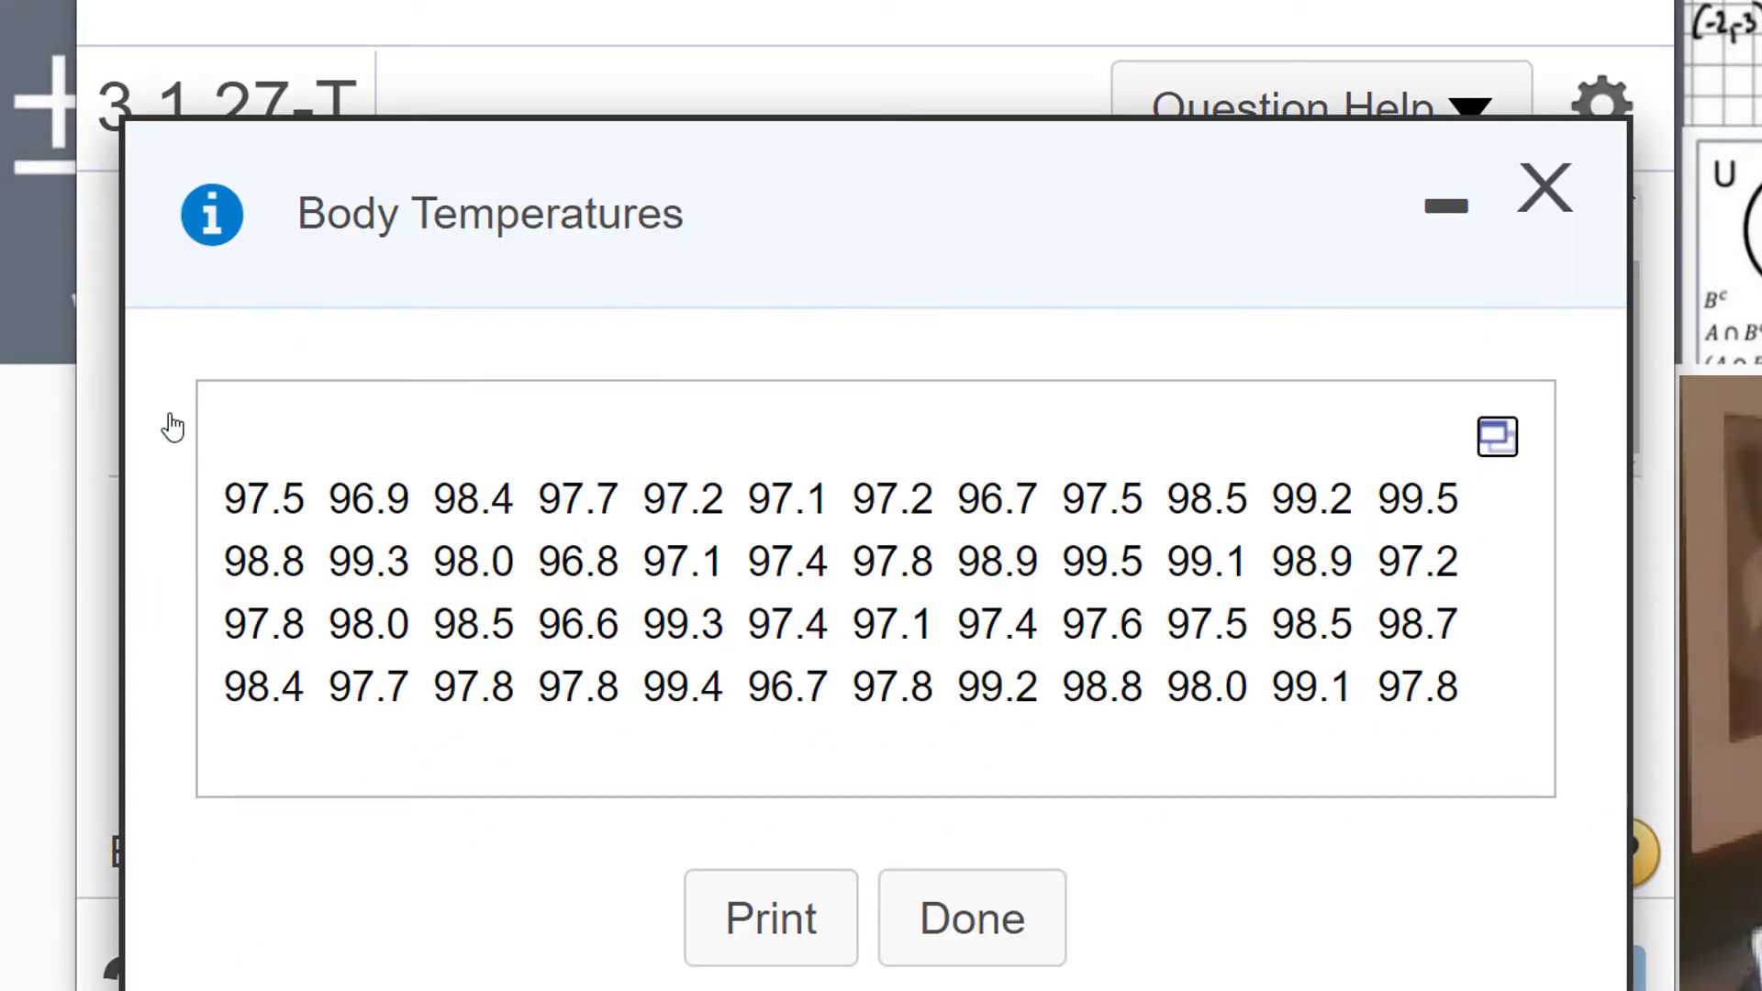
{"action": "left_click", "coordinate": [1497, 440]}
{"action": "left_click", "coordinate": [1497, 444]}
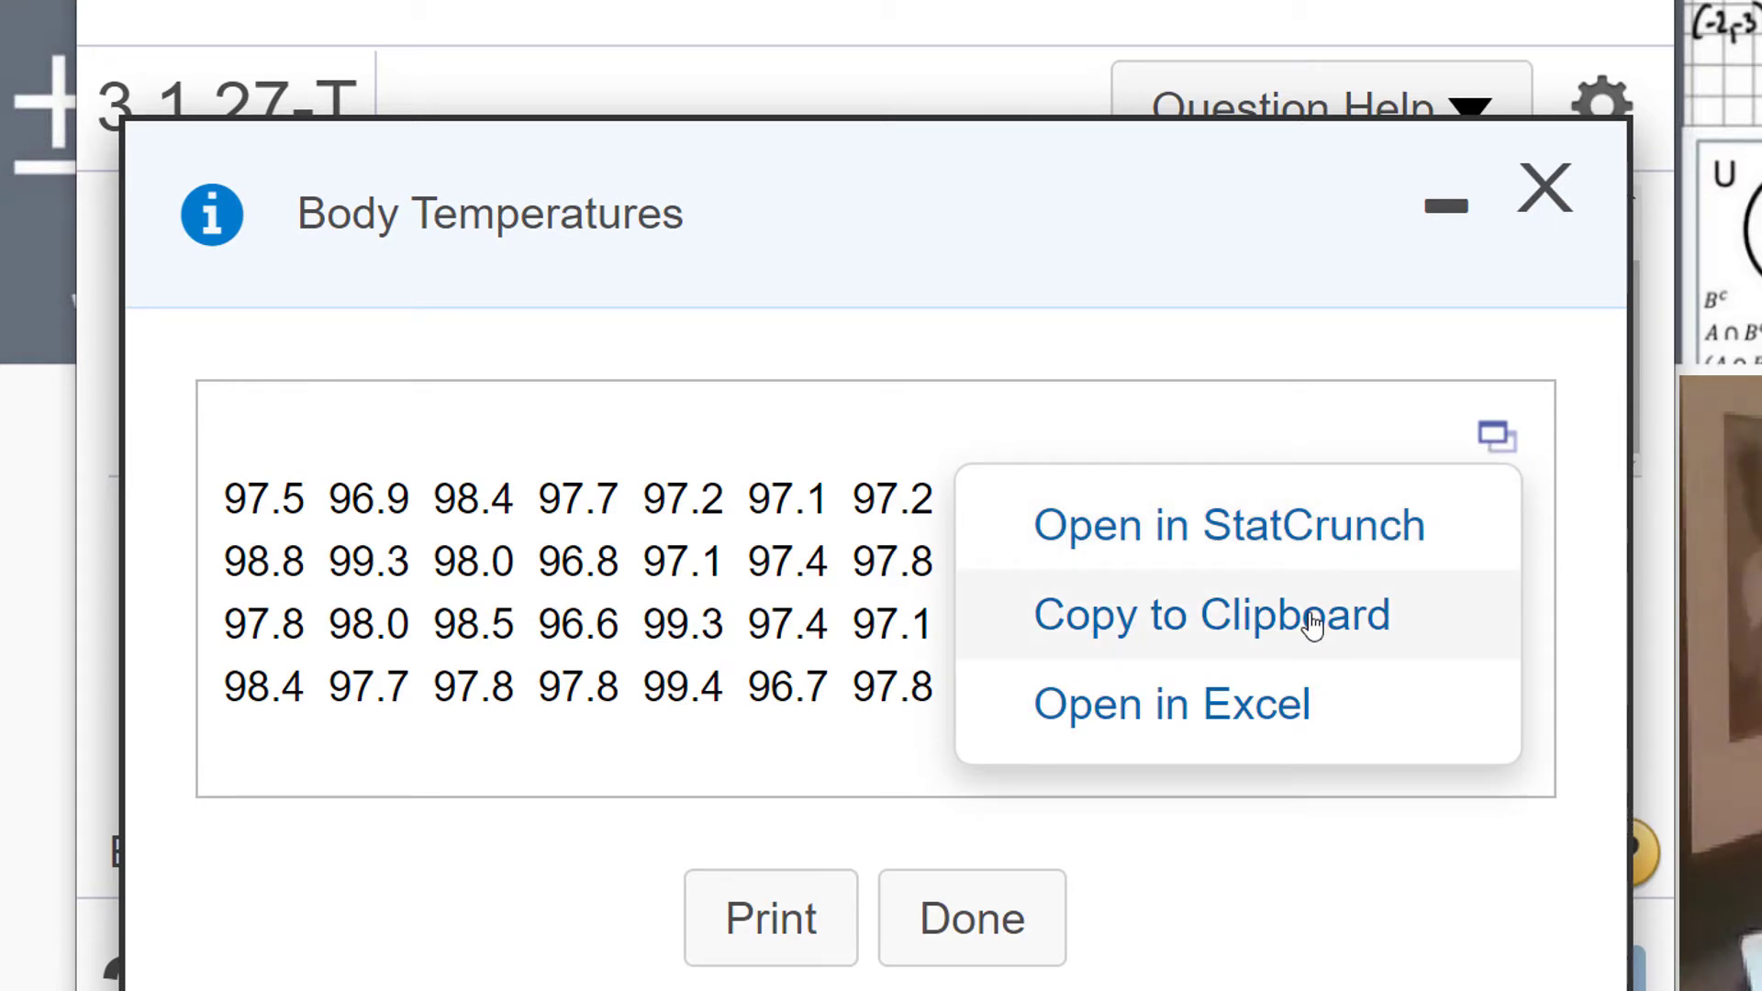
- Send the temperature data to Excel and open the downloaded .xlsx file from Chrome
{"action": "left_click", "coordinate": [1263, 720]}
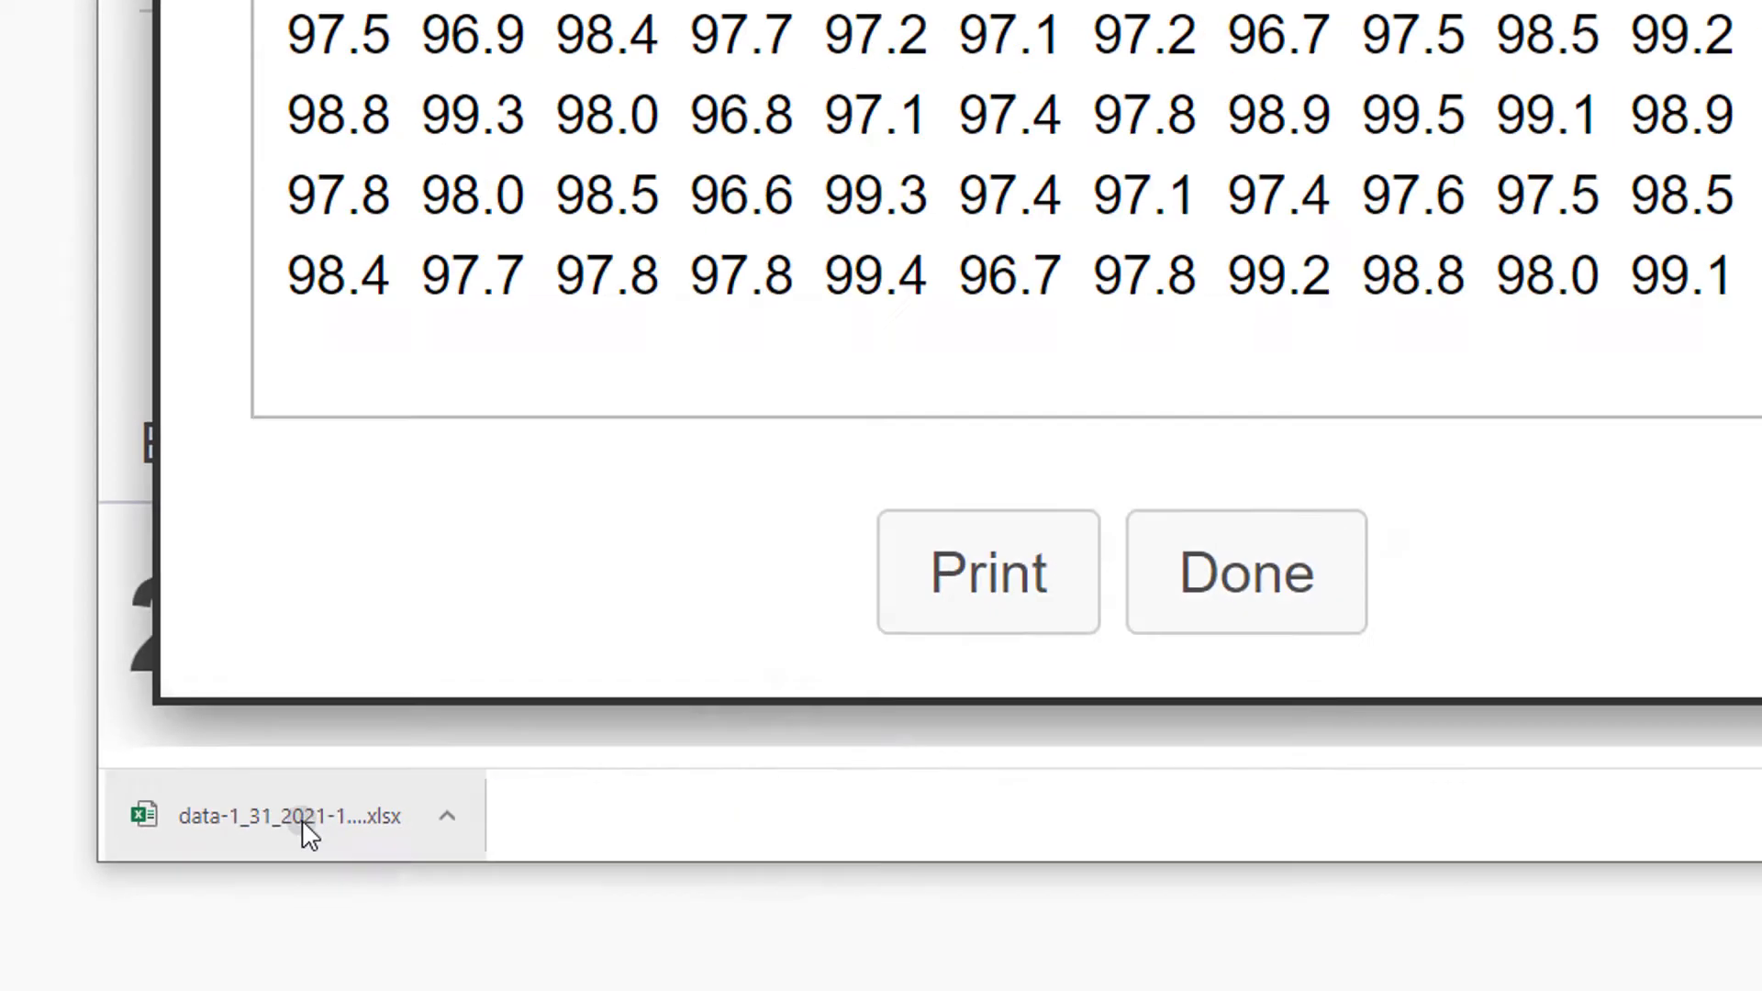
{"action": "left_click", "coordinate": [301, 819]}
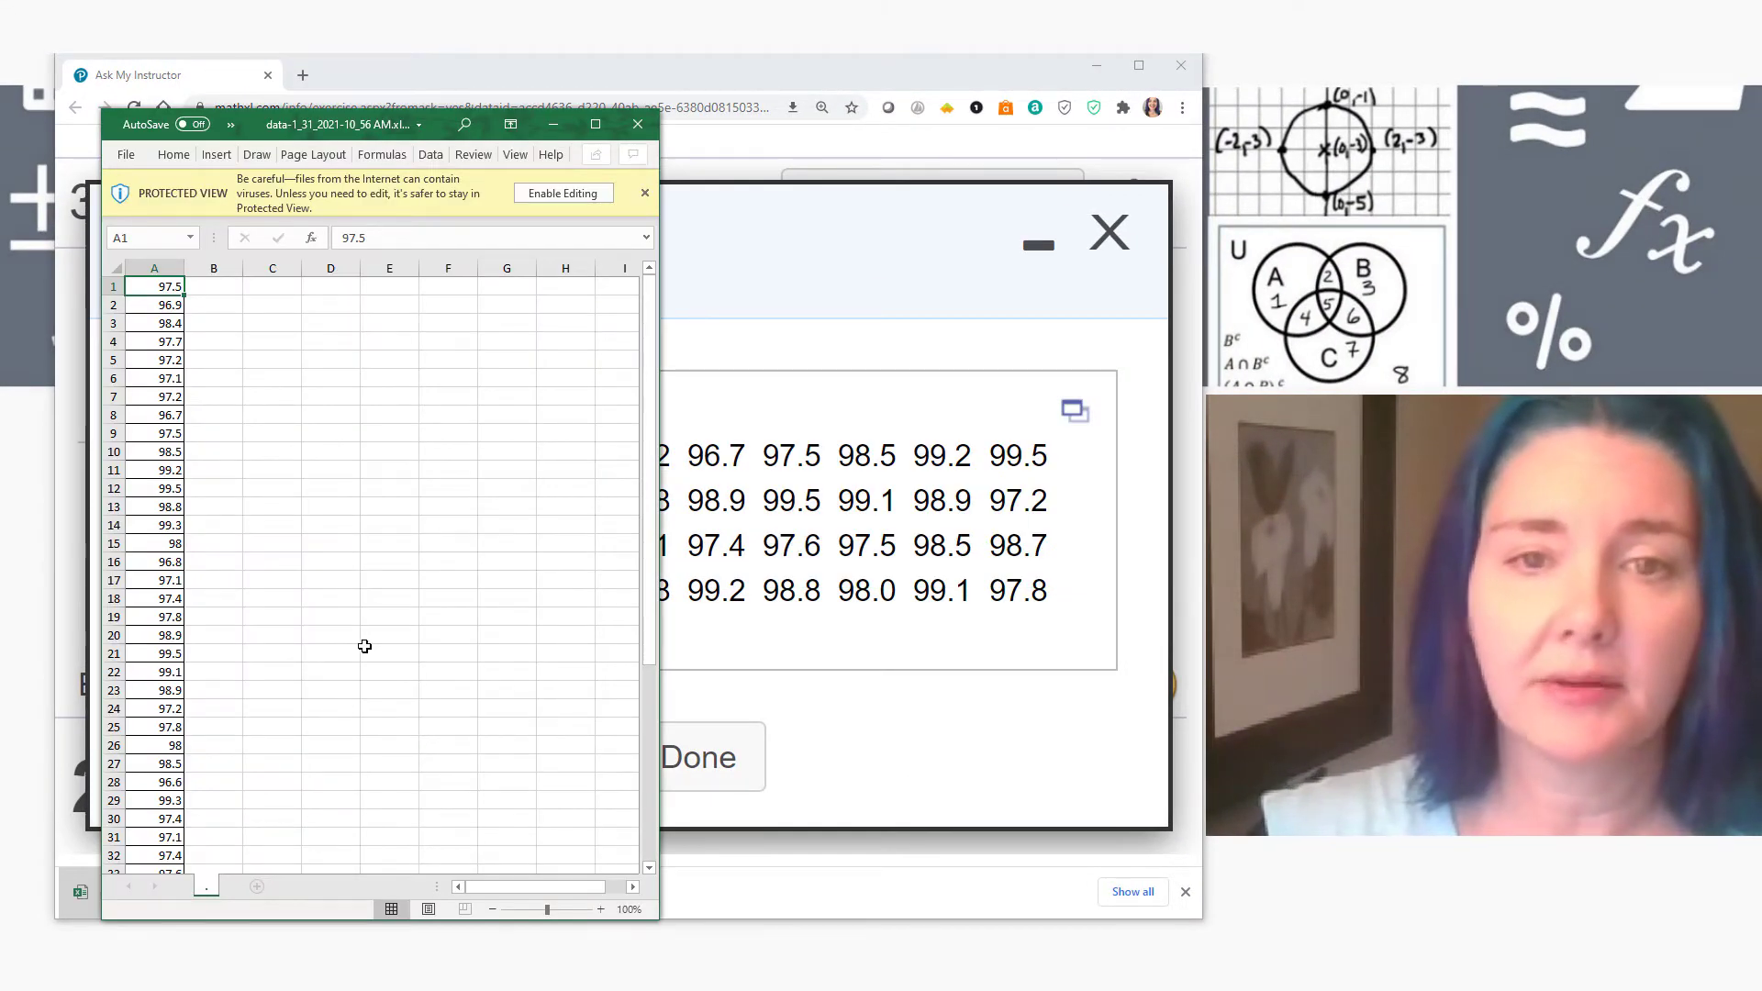
- Zoom in on the sheet to read the temperature readings in column A
{"action": "left_click", "coordinate": [601, 909]}
{"action": "left_click", "coordinate": [602, 909]}
{"action": "left_click", "coordinate": [601, 908]}
{"action": "left_click", "coordinate": [601, 909]}
{"action": "left_click", "coordinate": [602, 909]}
{"action": "left_click", "coordinate": [602, 908]}
{"action": "scroll", "coordinate": [453, 680], "scroll_direction": "down", "scroll_amount": 9}
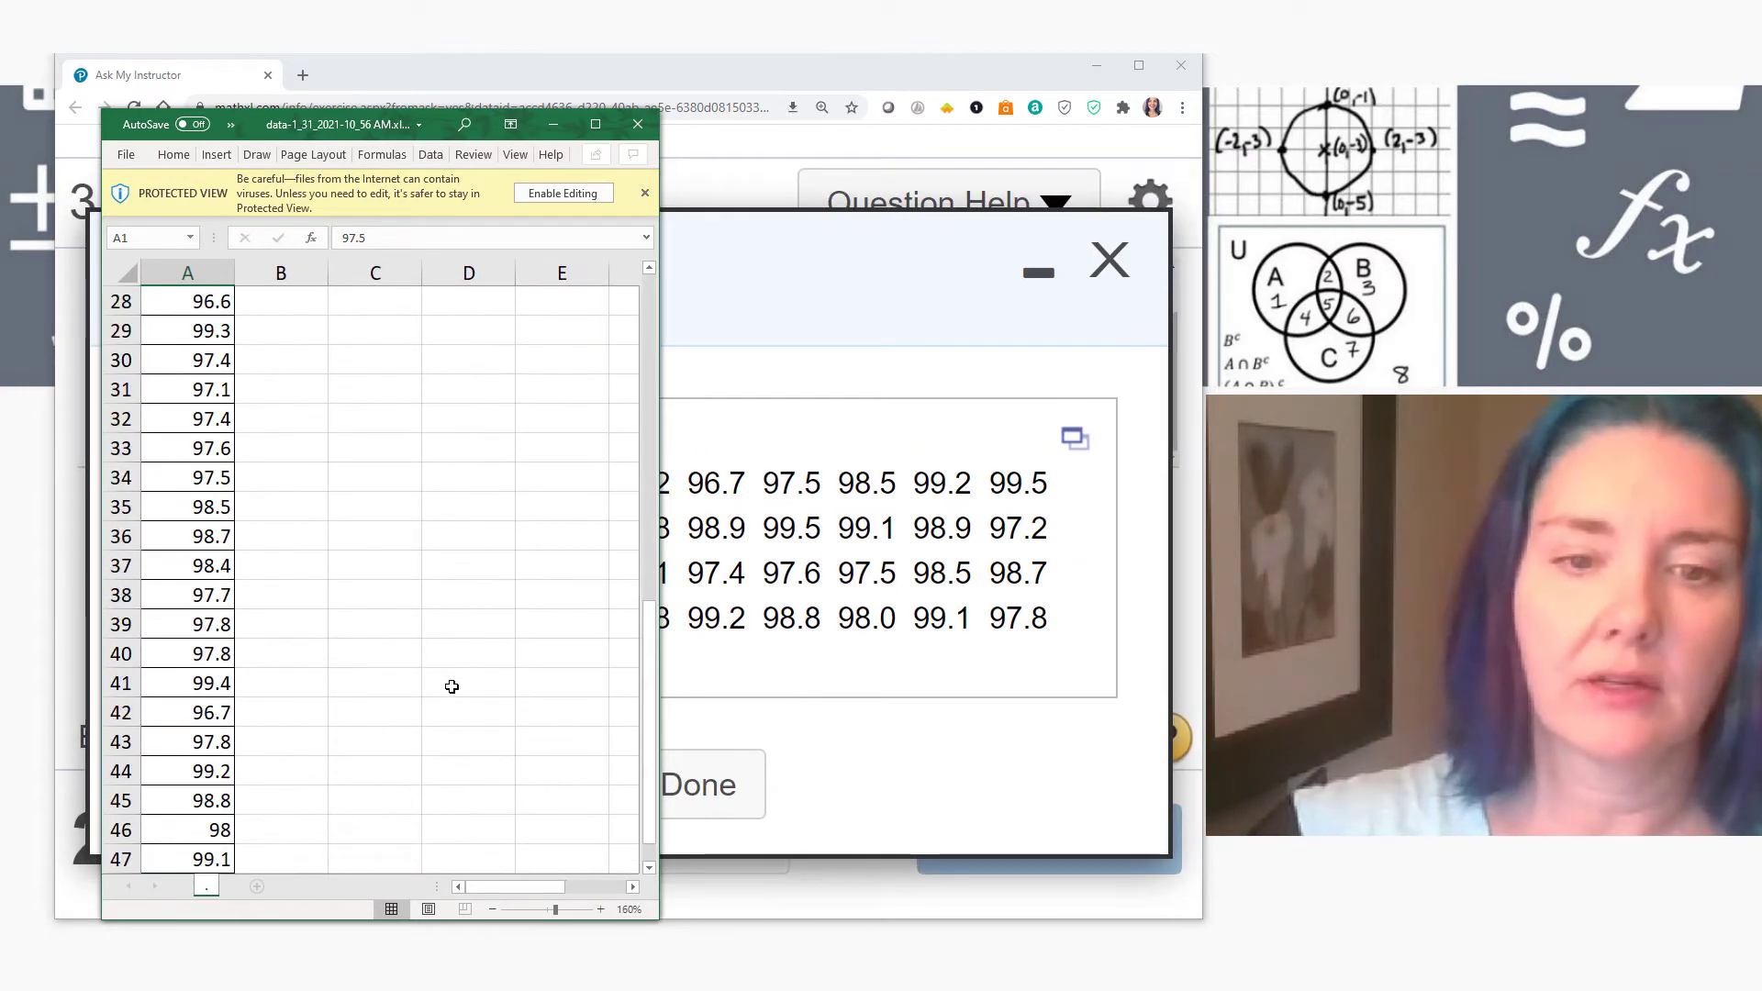
{"action": "scroll", "coordinate": [452, 688], "scroll_direction": "down", "scroll_amount": 4}
{"action": "scroll", "coordinate": [452, 688], "scroll_direction": "up", "scroll_amount": 13}
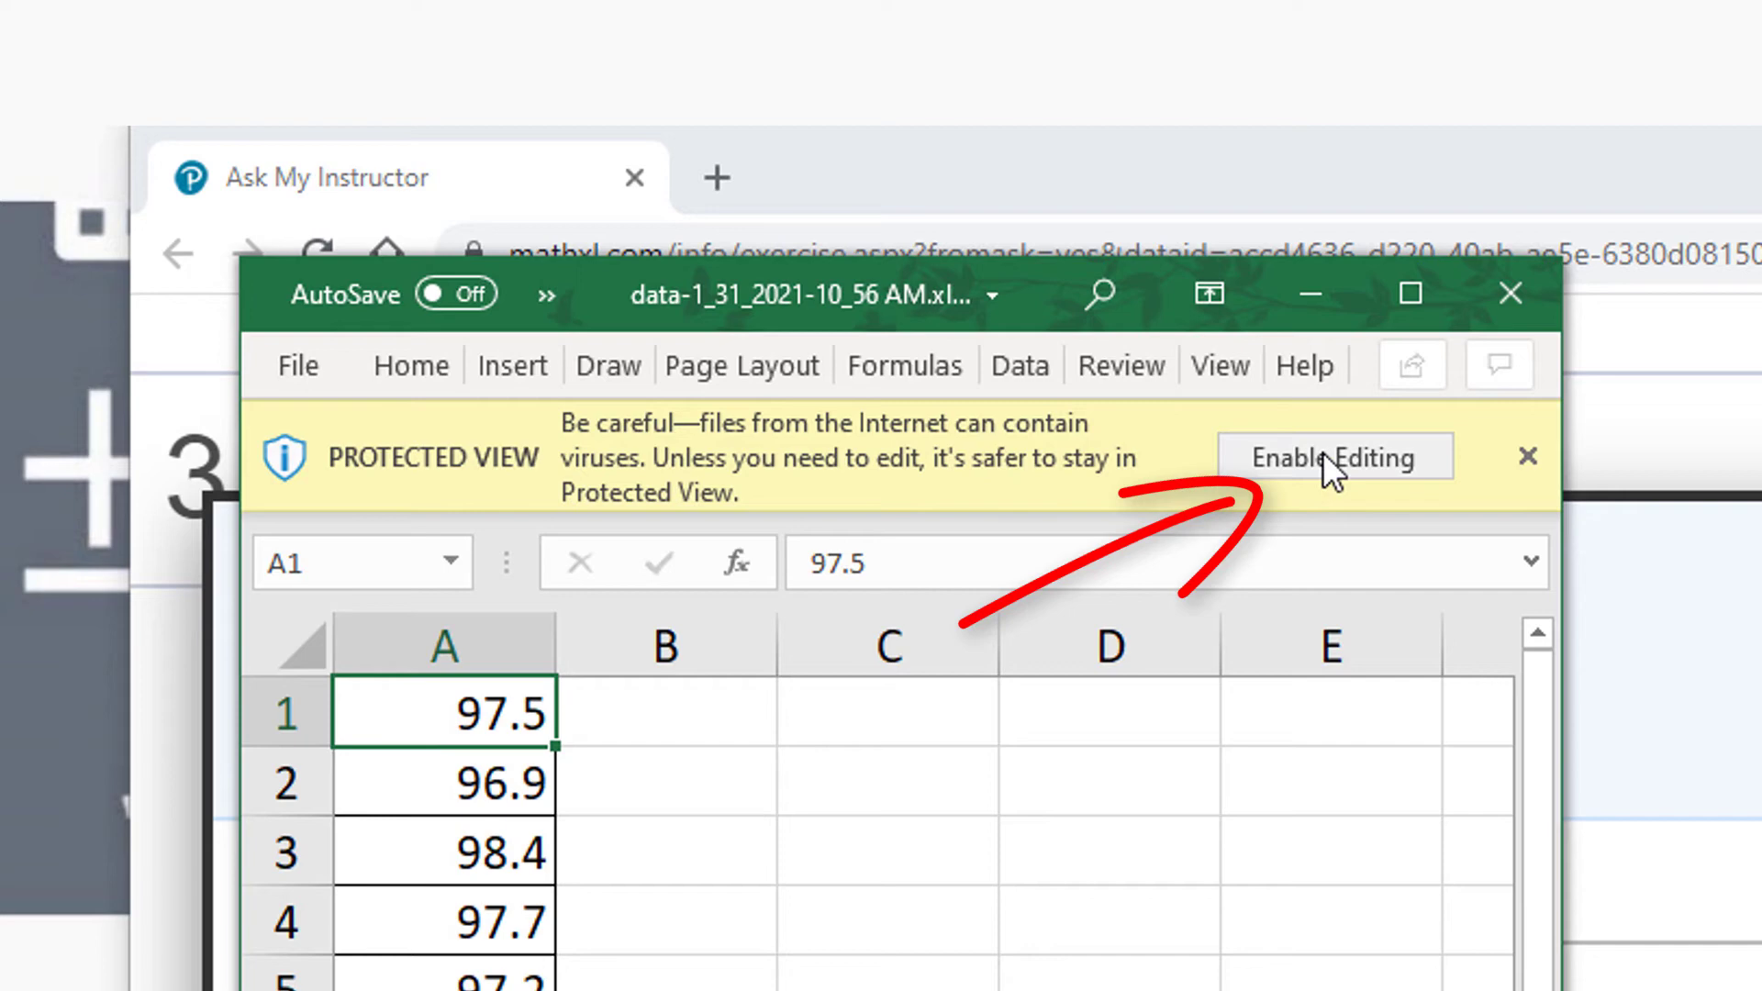
- Enable editing on the workbook and select cell C2 for the mean
{"action": "left_click", "coordinate": [1324, 453]}
{"action": "left_click", "coordinate": [697, 712]}
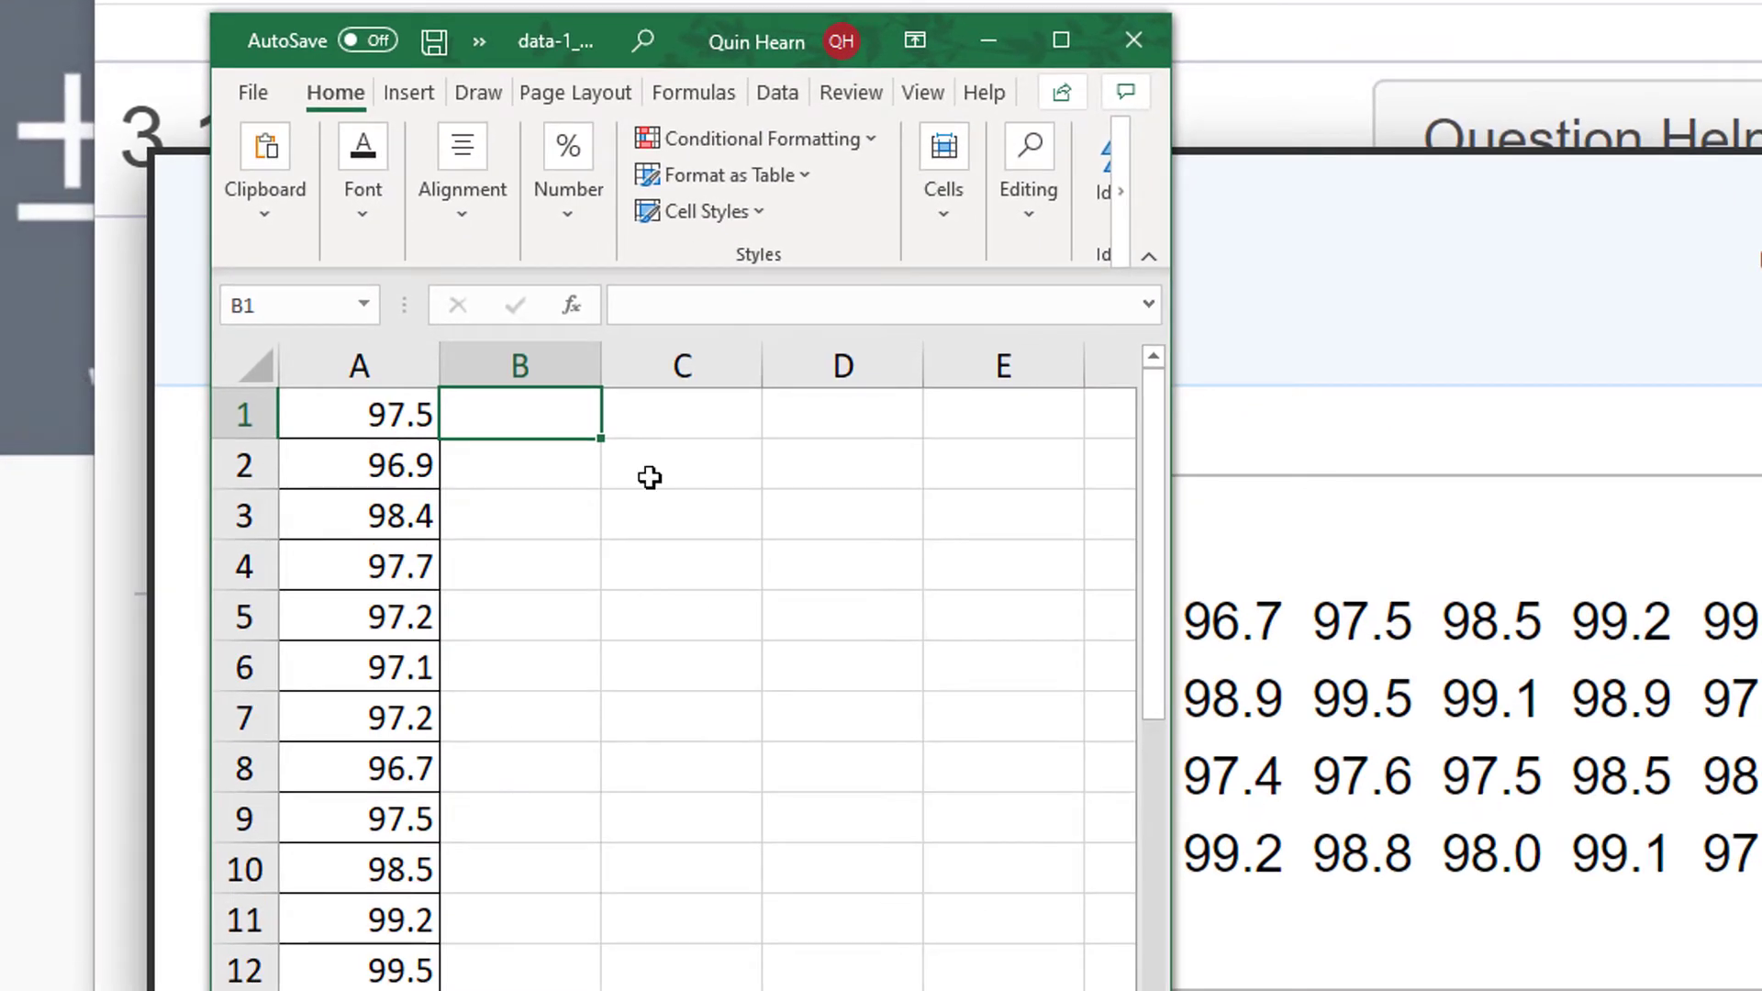
{"action": "left_click", "coordinate": [649, 477]}
{"action": "left_click", "coordinate": [681, 566]}
{"action": "left_click", "coordinate": [700, 808]}
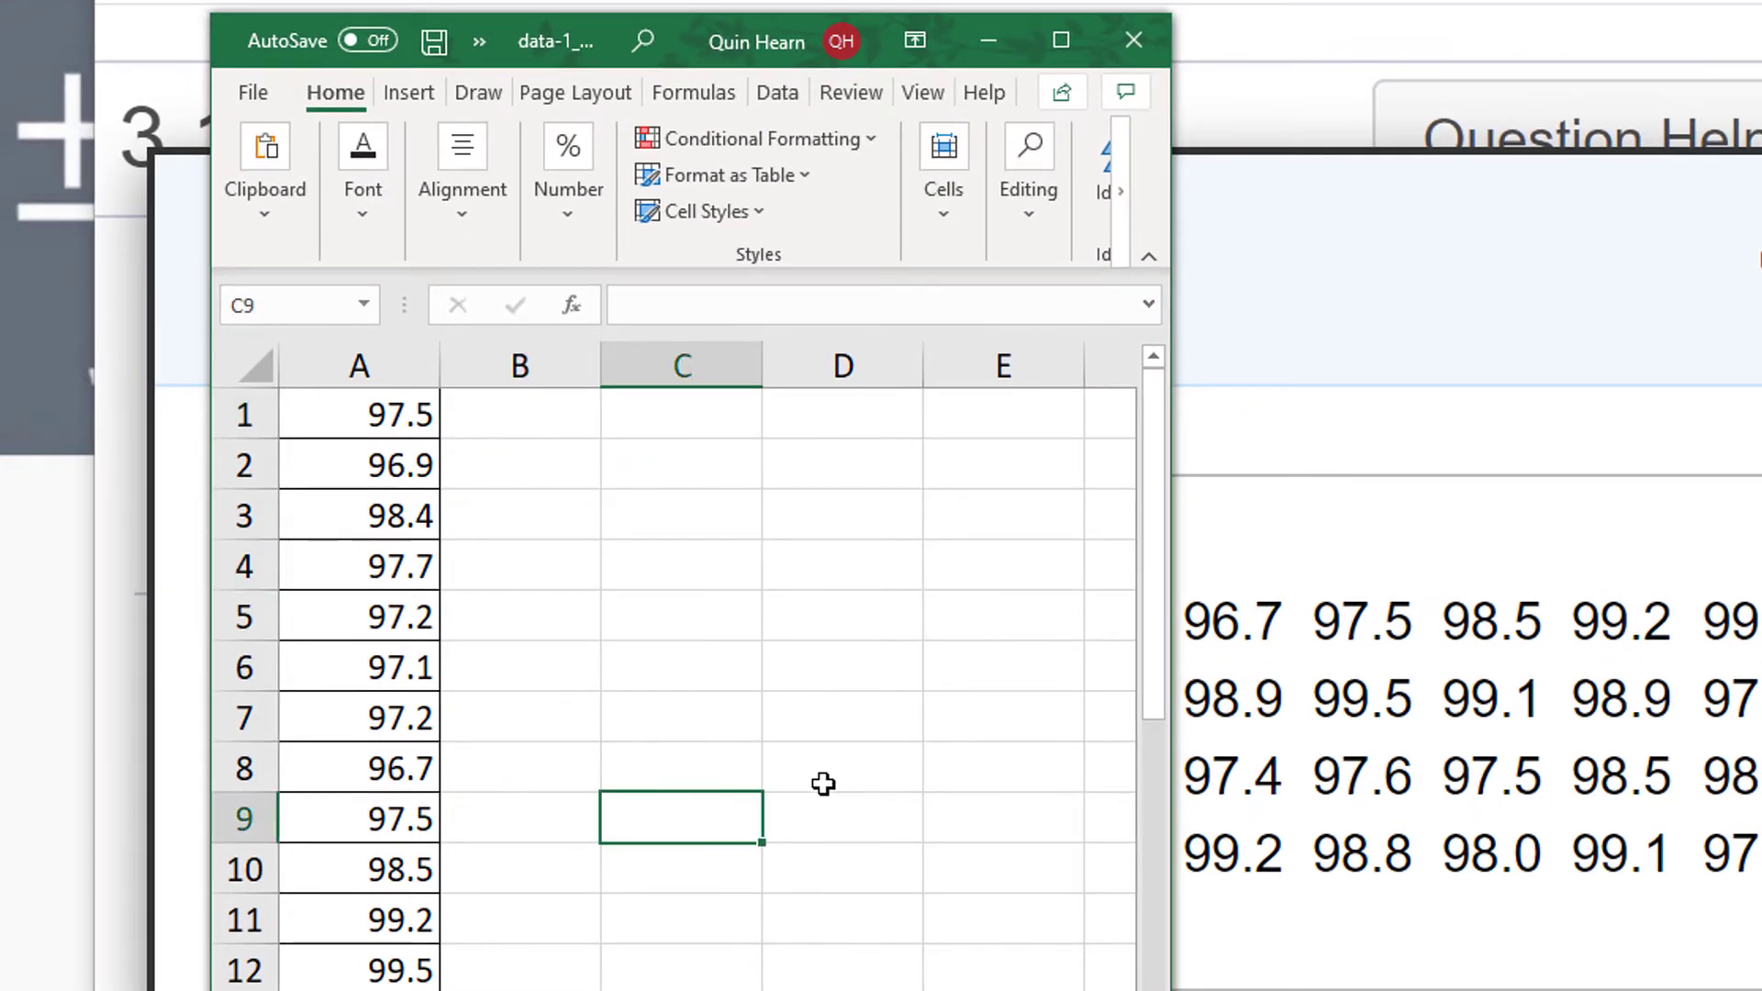
{"action": "left_click", "coordinate": [826, 613]}
{"action": "left_click", "coordinate": [697, 464]}
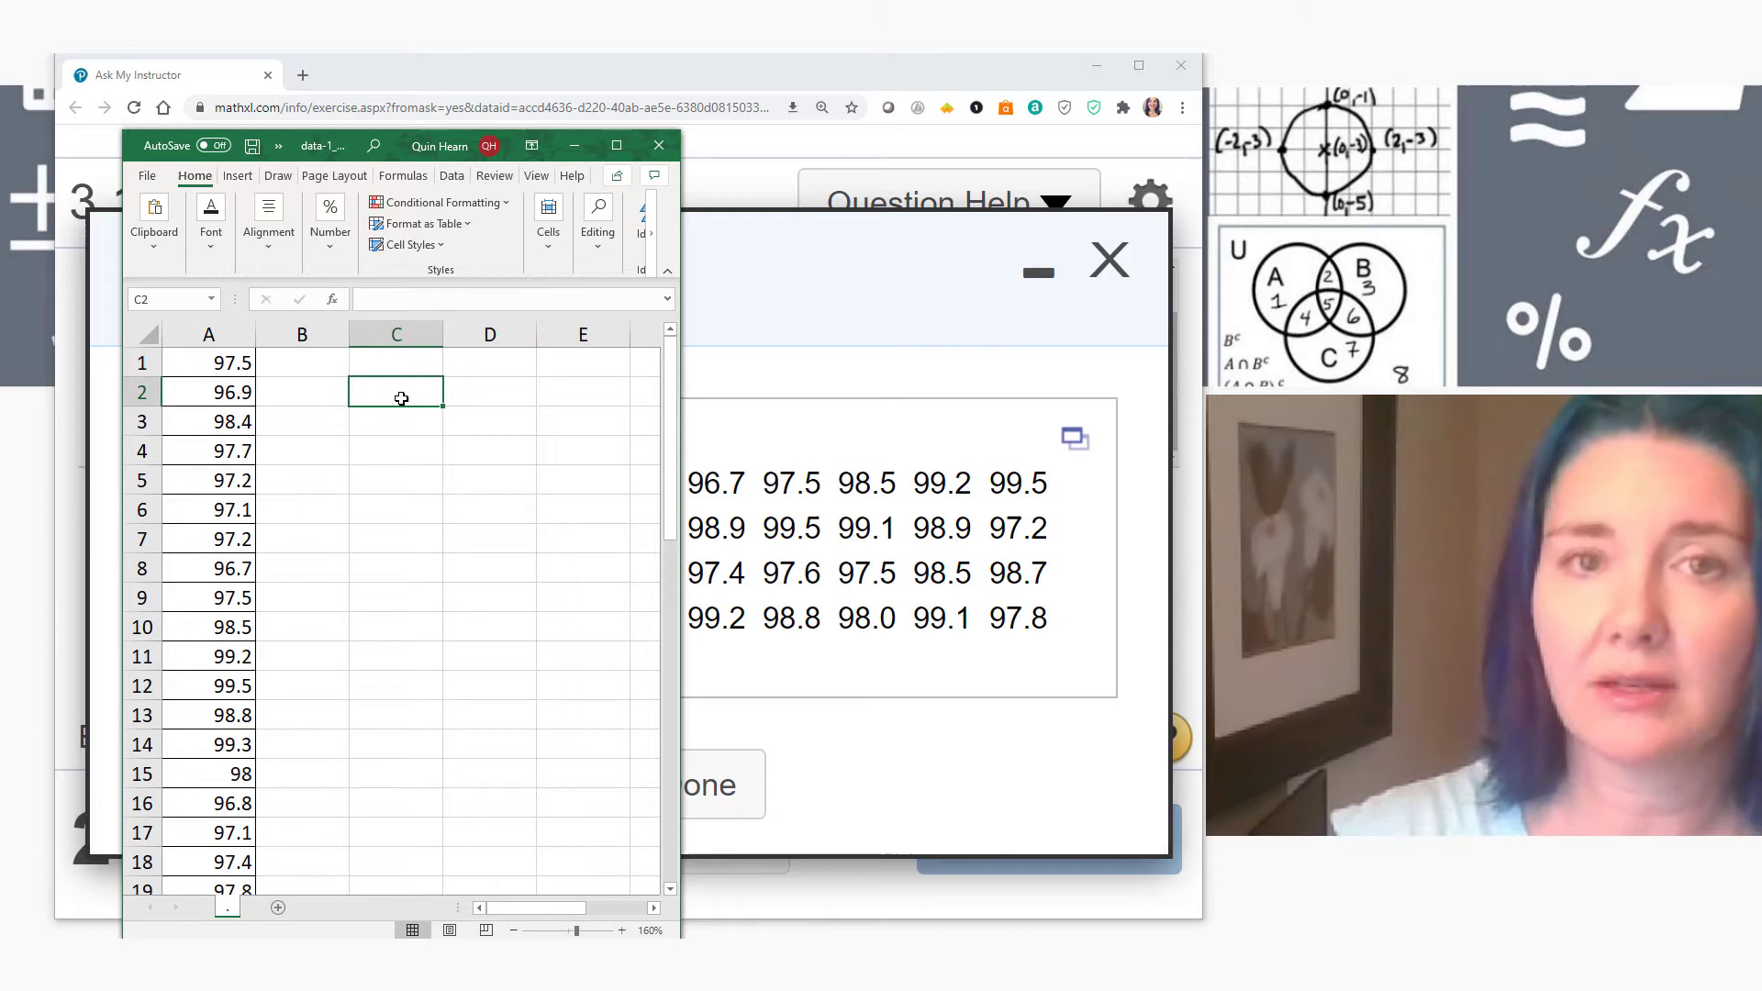
- Start the mean formula =AVERAGE( in C2 from the function suggestions
{"action": "type", "text": "="}
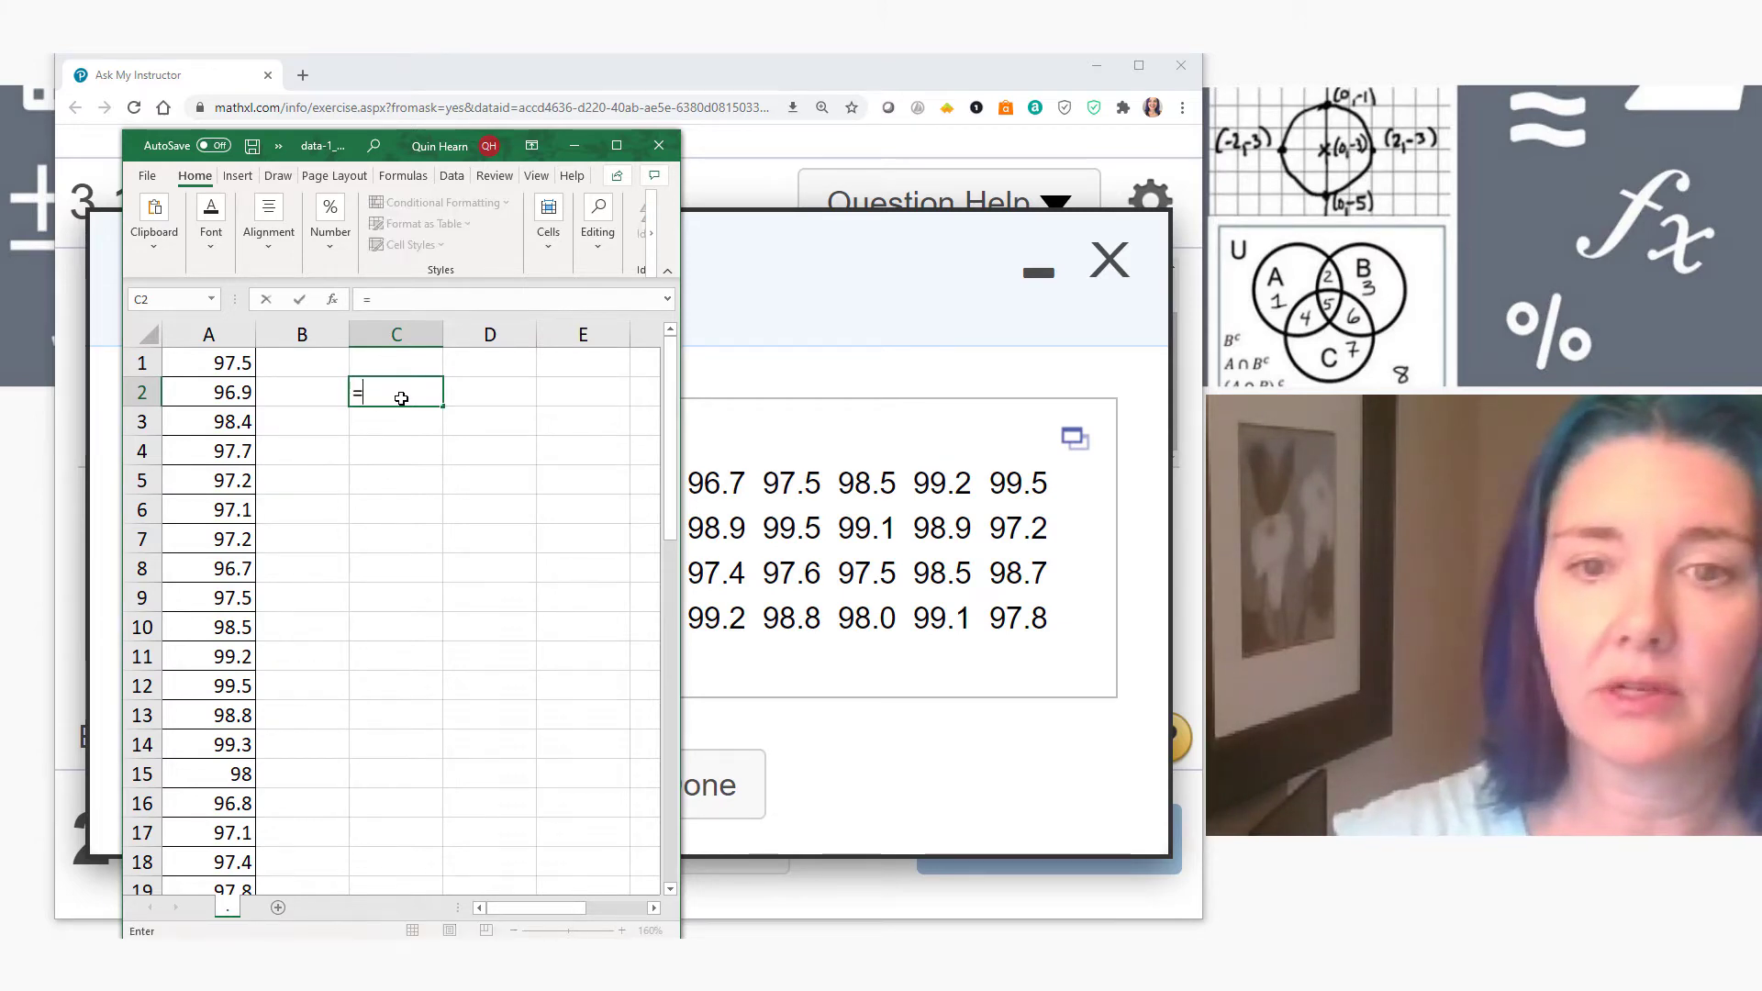
{"action": "type", "text": "Mean"}
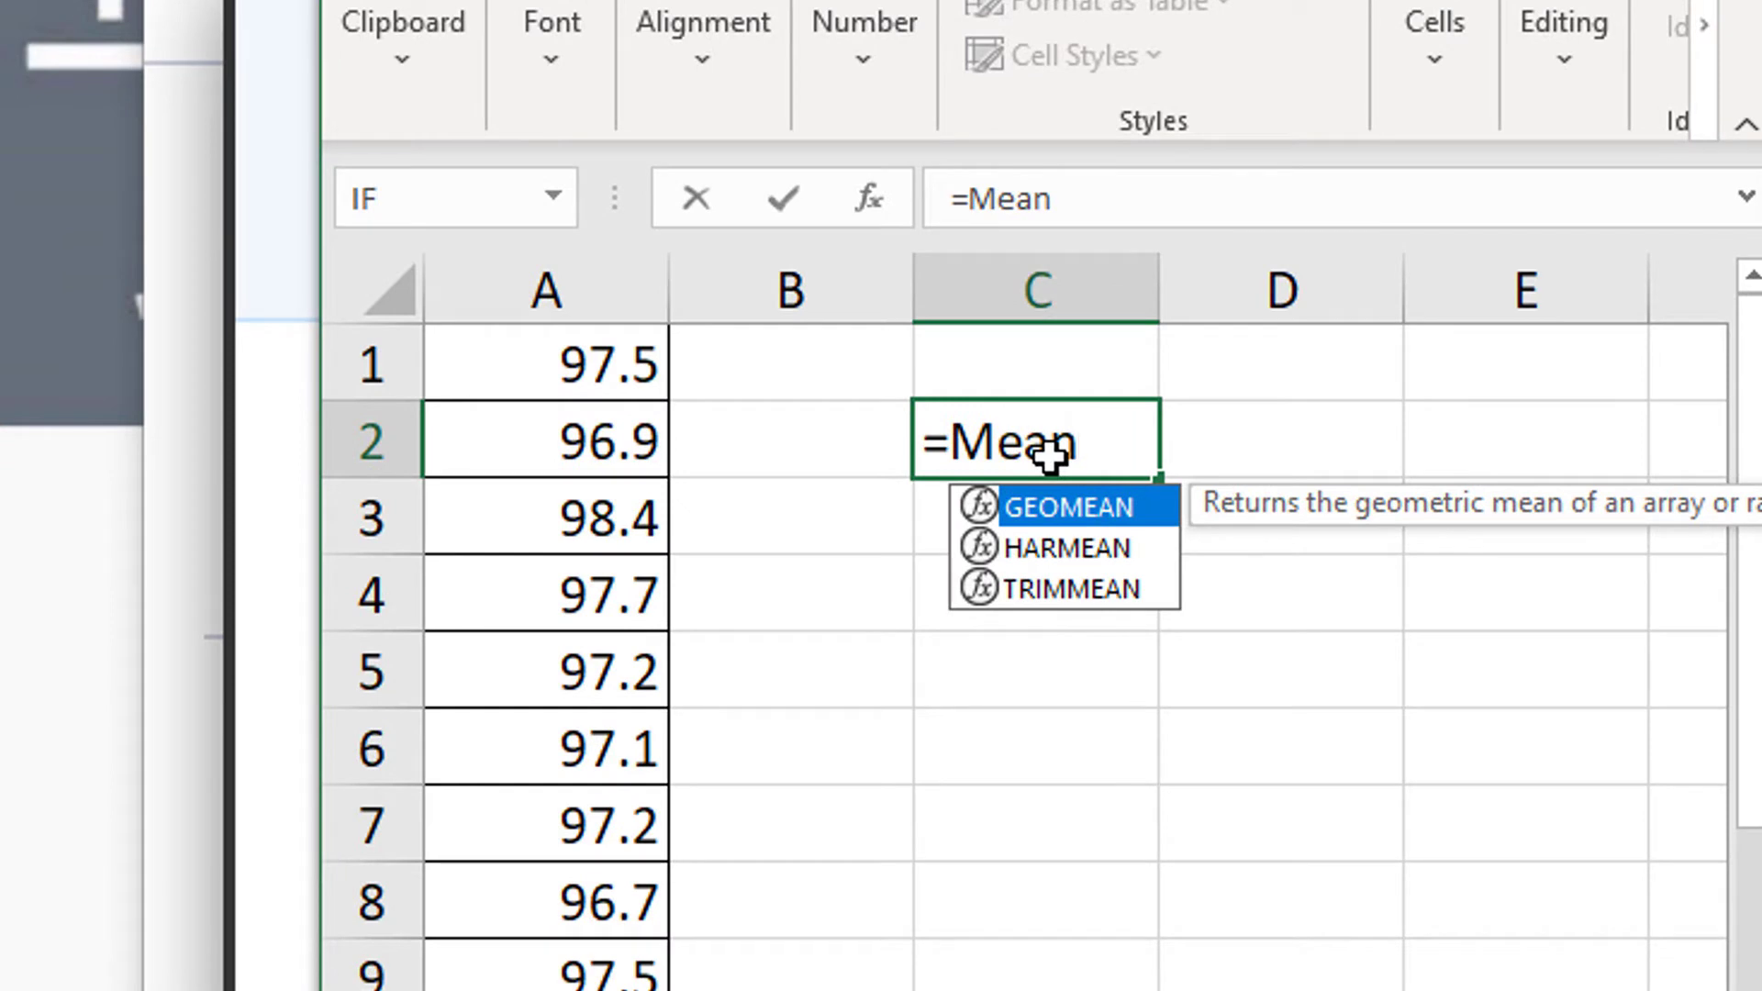
{"action": "key", "text": "BackSpace"}
{"action": "key", "text": "BackSpace"}
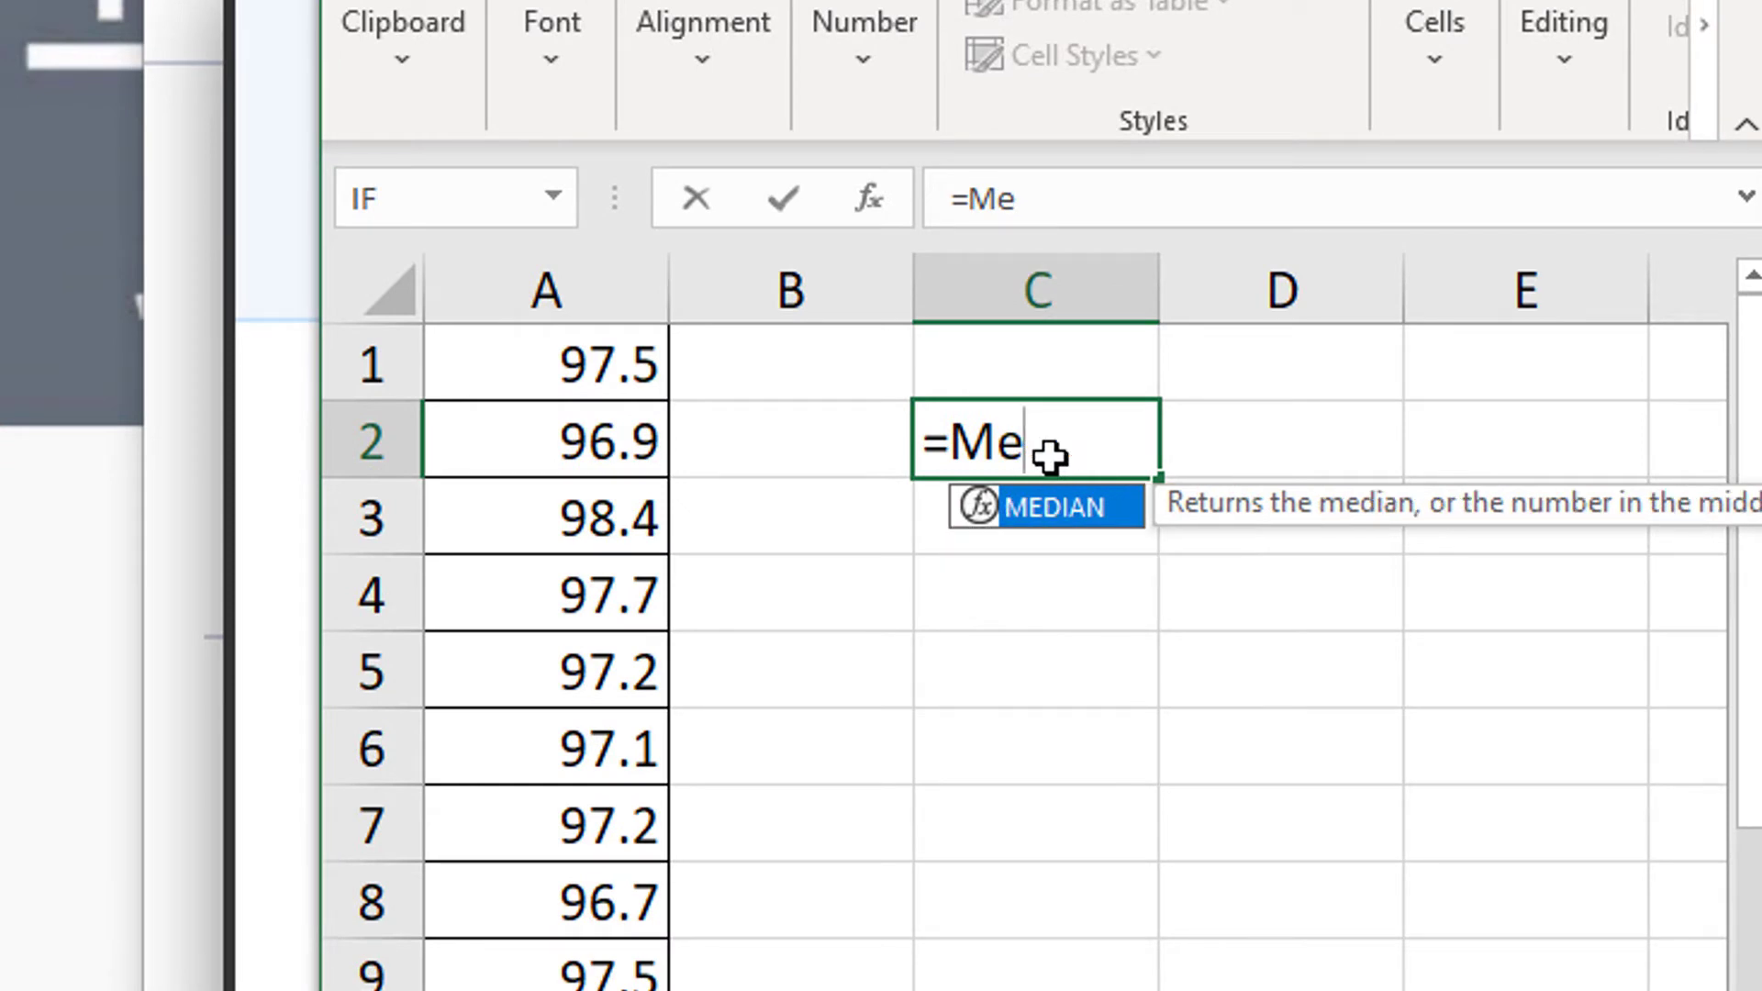
{"action": "key", "text": "BackSpace"}
{"action": "key", "text": "BackSpace"}
{"action": "type", "text": "average"}
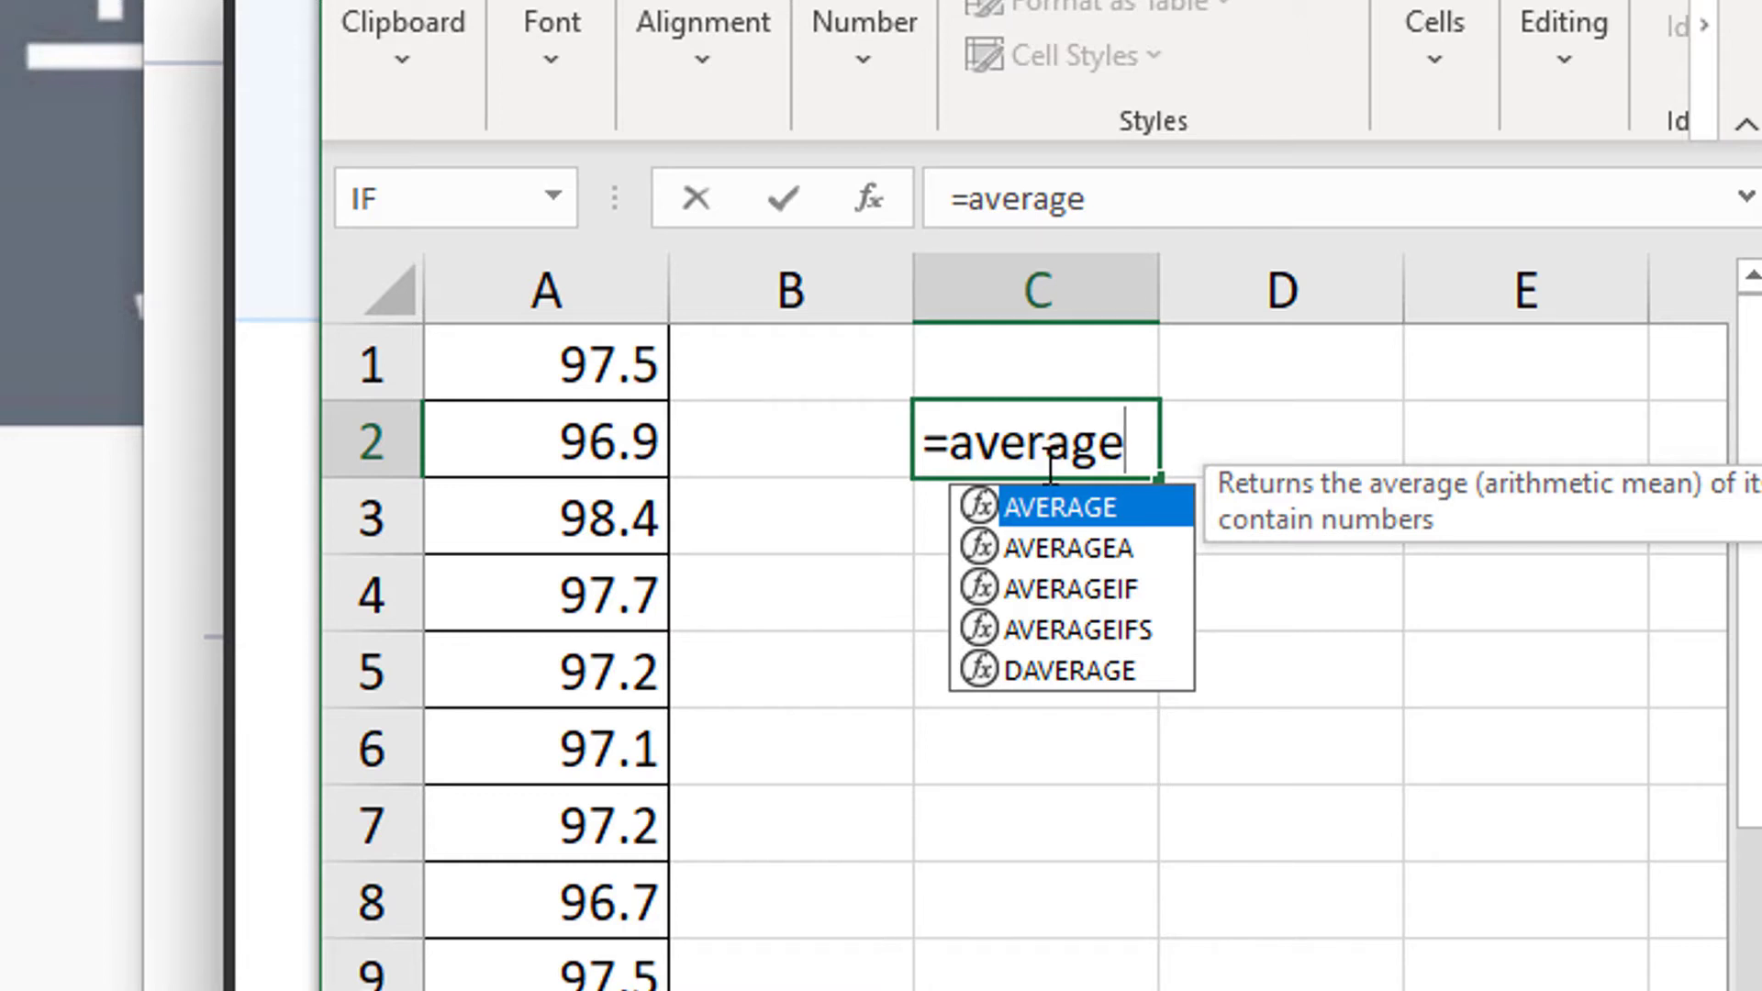
{"action": "key", "text": "BackSpace"}
{"action": "key", "text": "BackSpace"}
{"action": "key", "text": "BackSpace"}
{"action": "key", "text": "BackSpace"}
{"action": "key", "text": "BackSpace"}
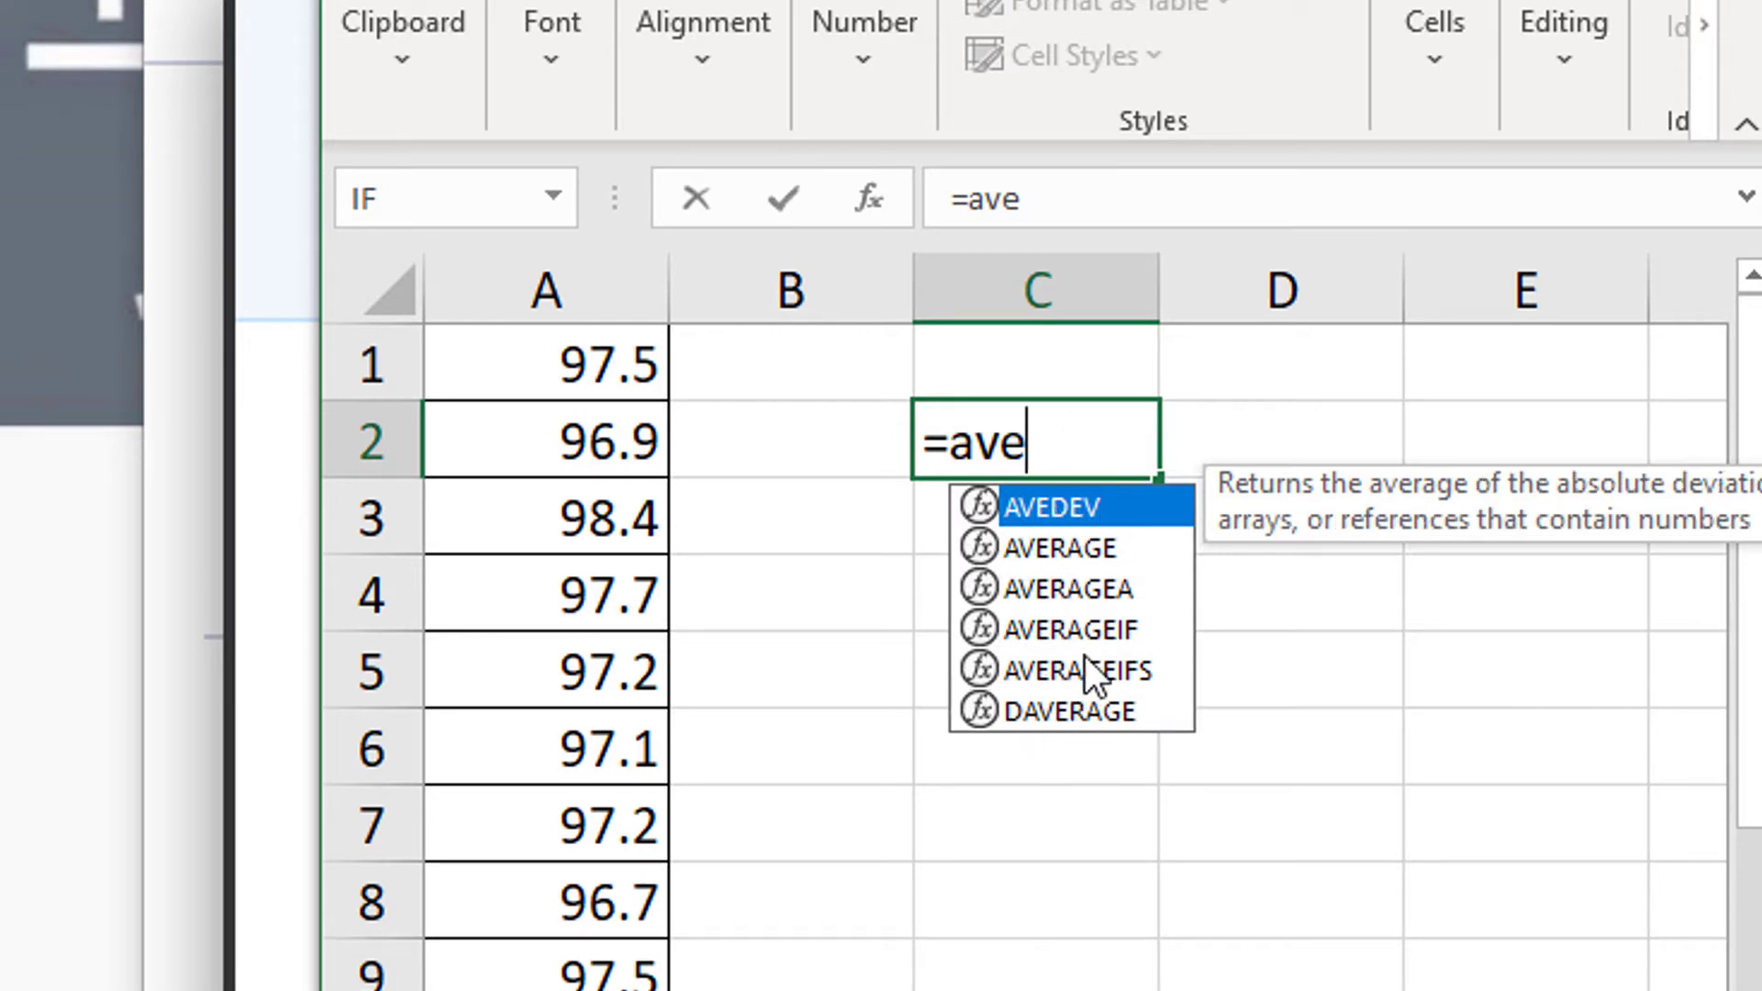
{"action": "left_click", "coordinate": [1074, 547]}
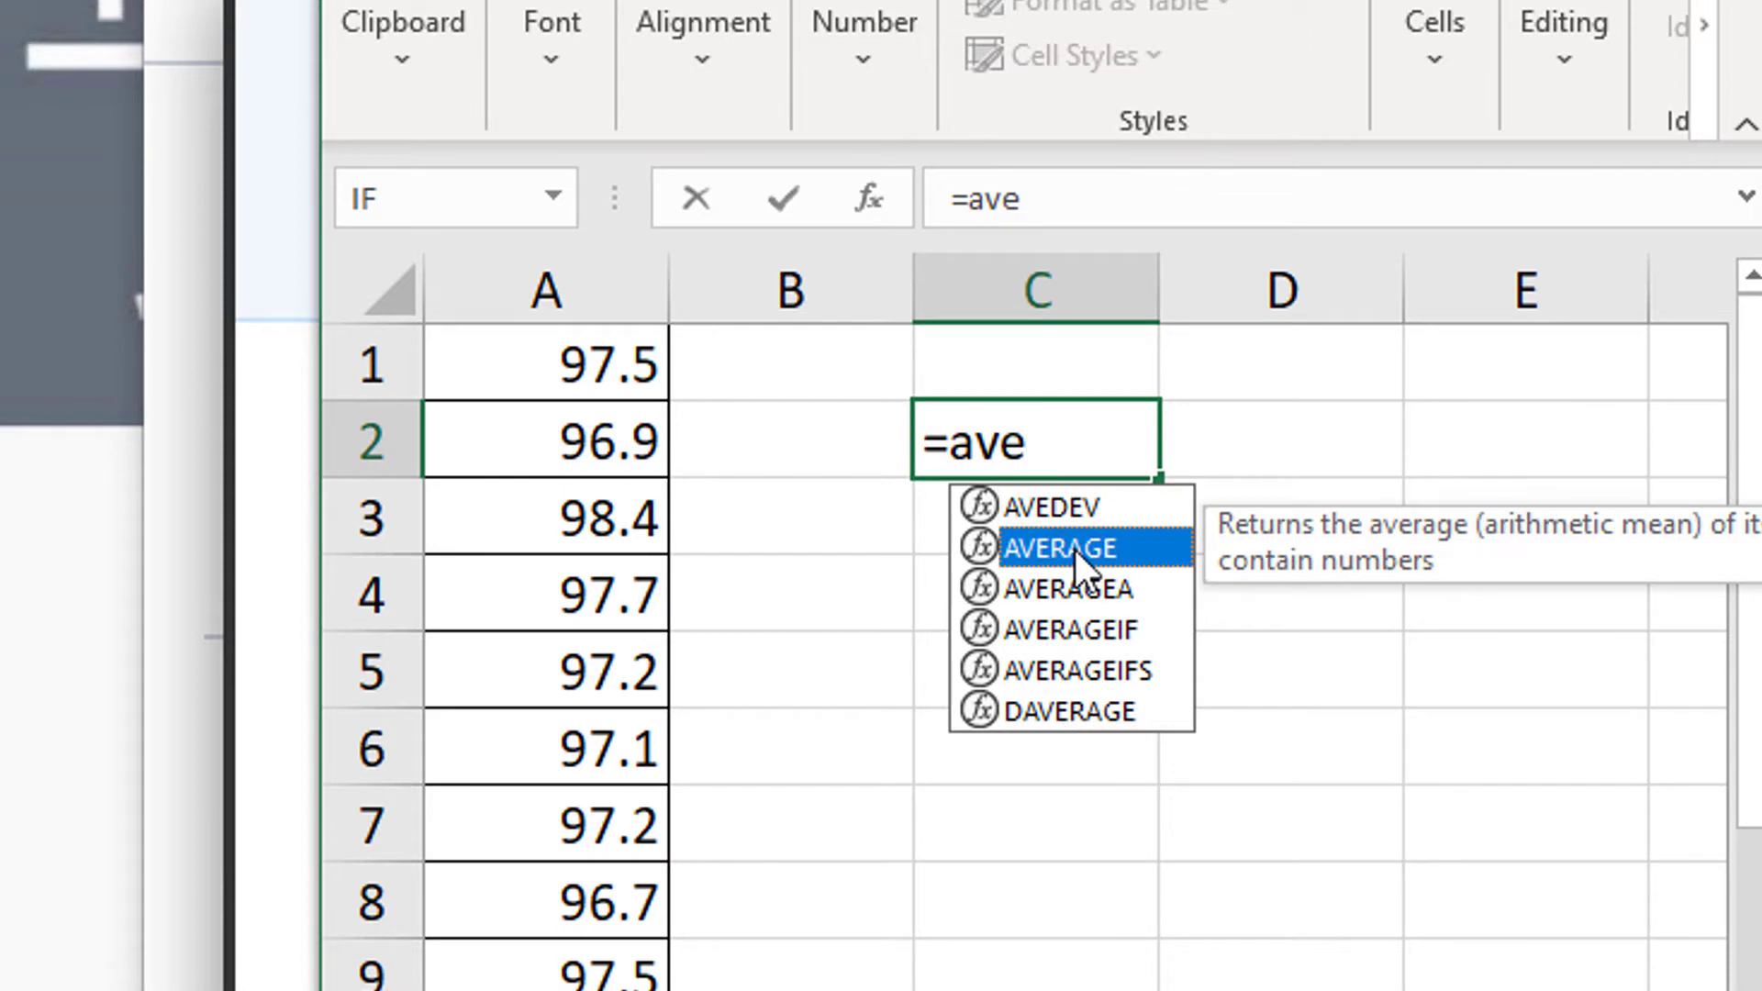
{"action": "double_click", "coordinate": [1073, 547]}
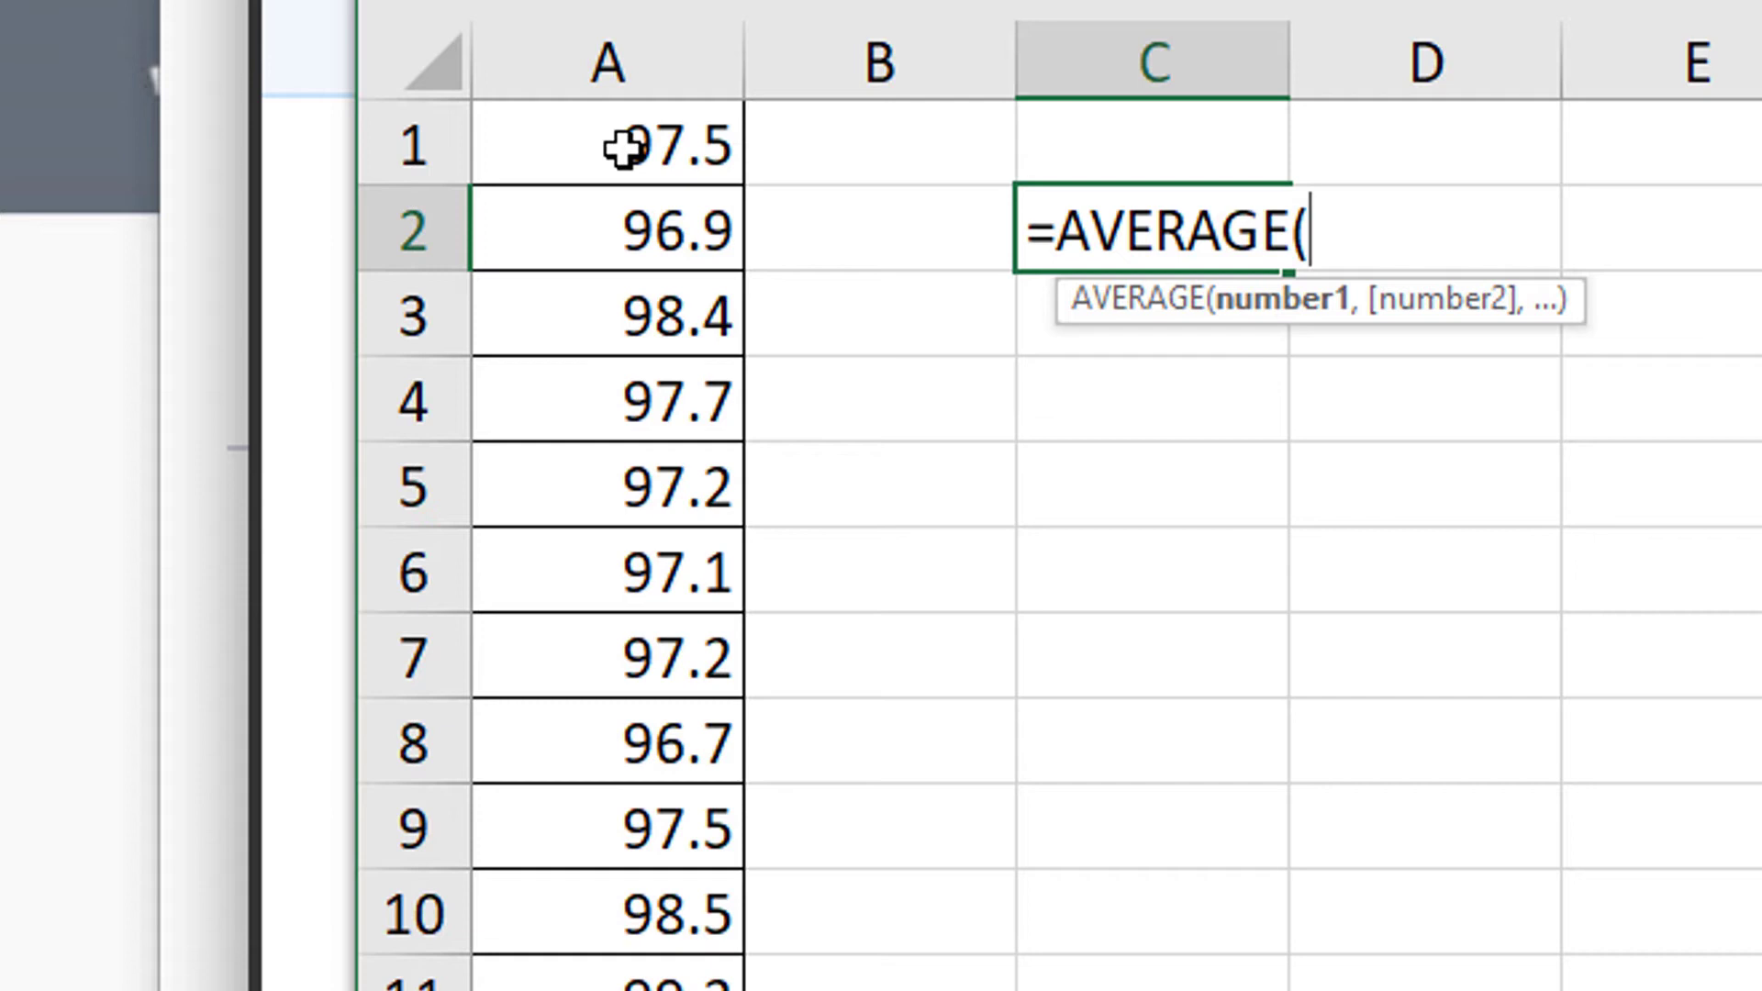
- Complete =AVERAGE(A1:A48) in C2, giving a mean of 98.0229
{"action": "left_click", "coordinate": [624, 150]}
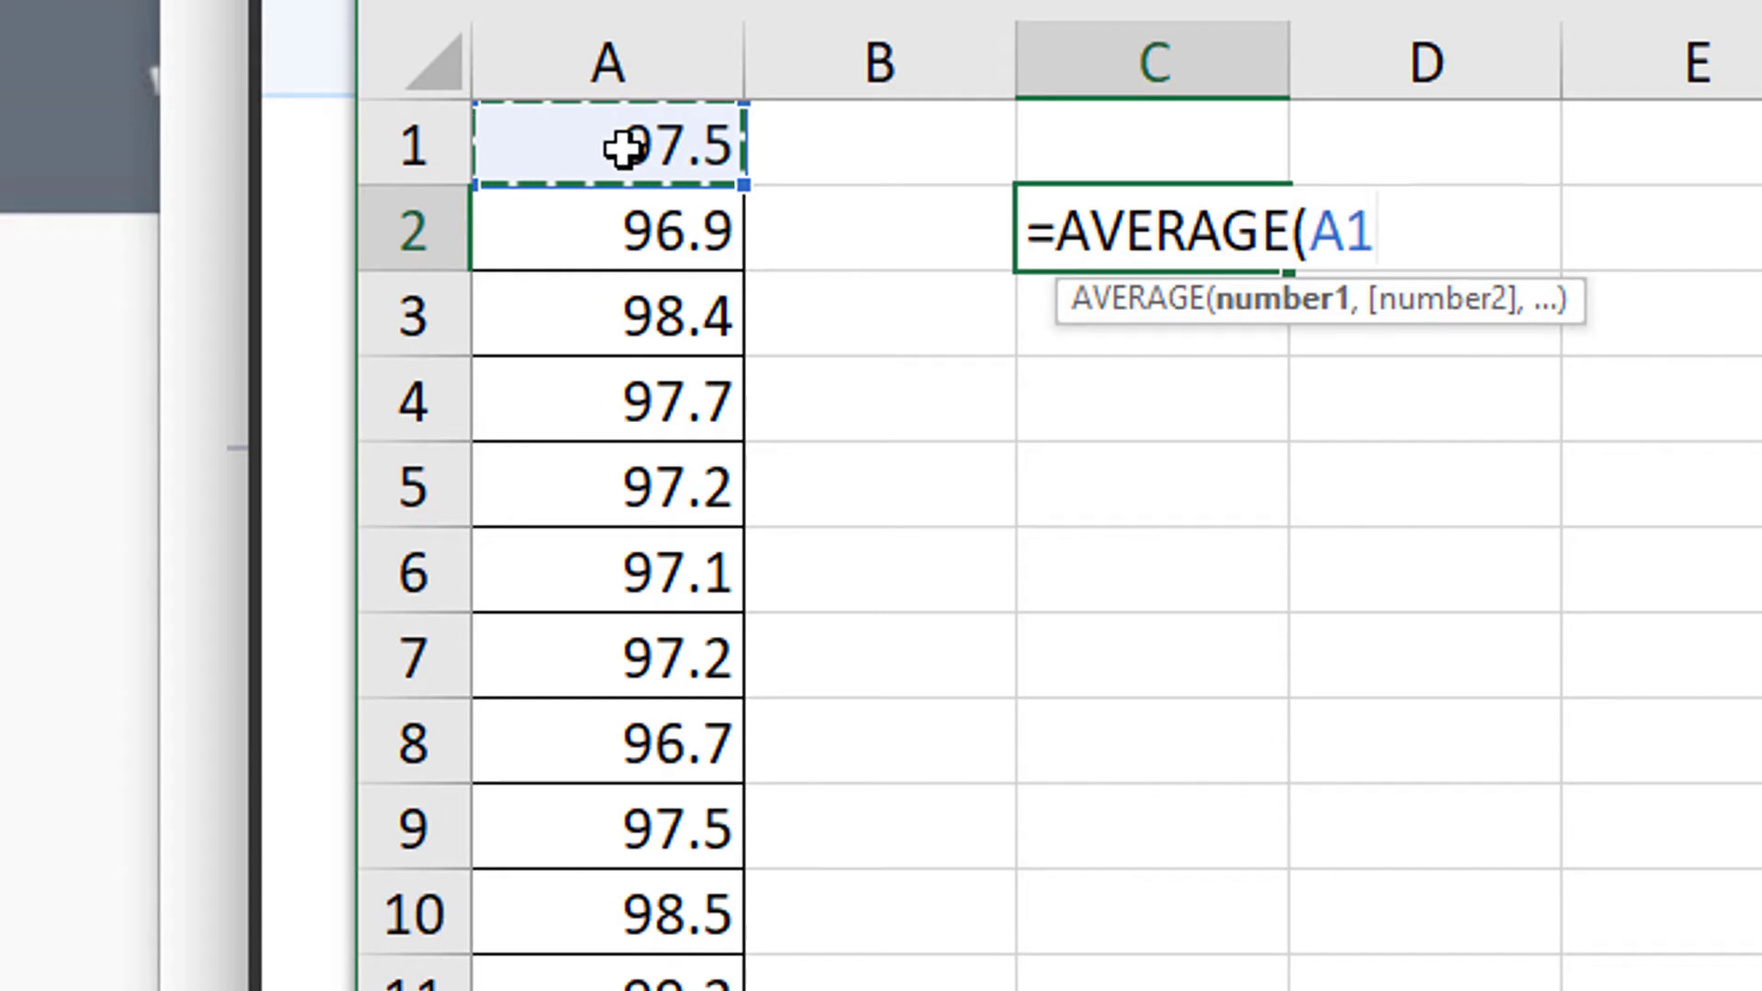
{"action": "left_click", "coordinate": [624, 149], "text": "shift"}
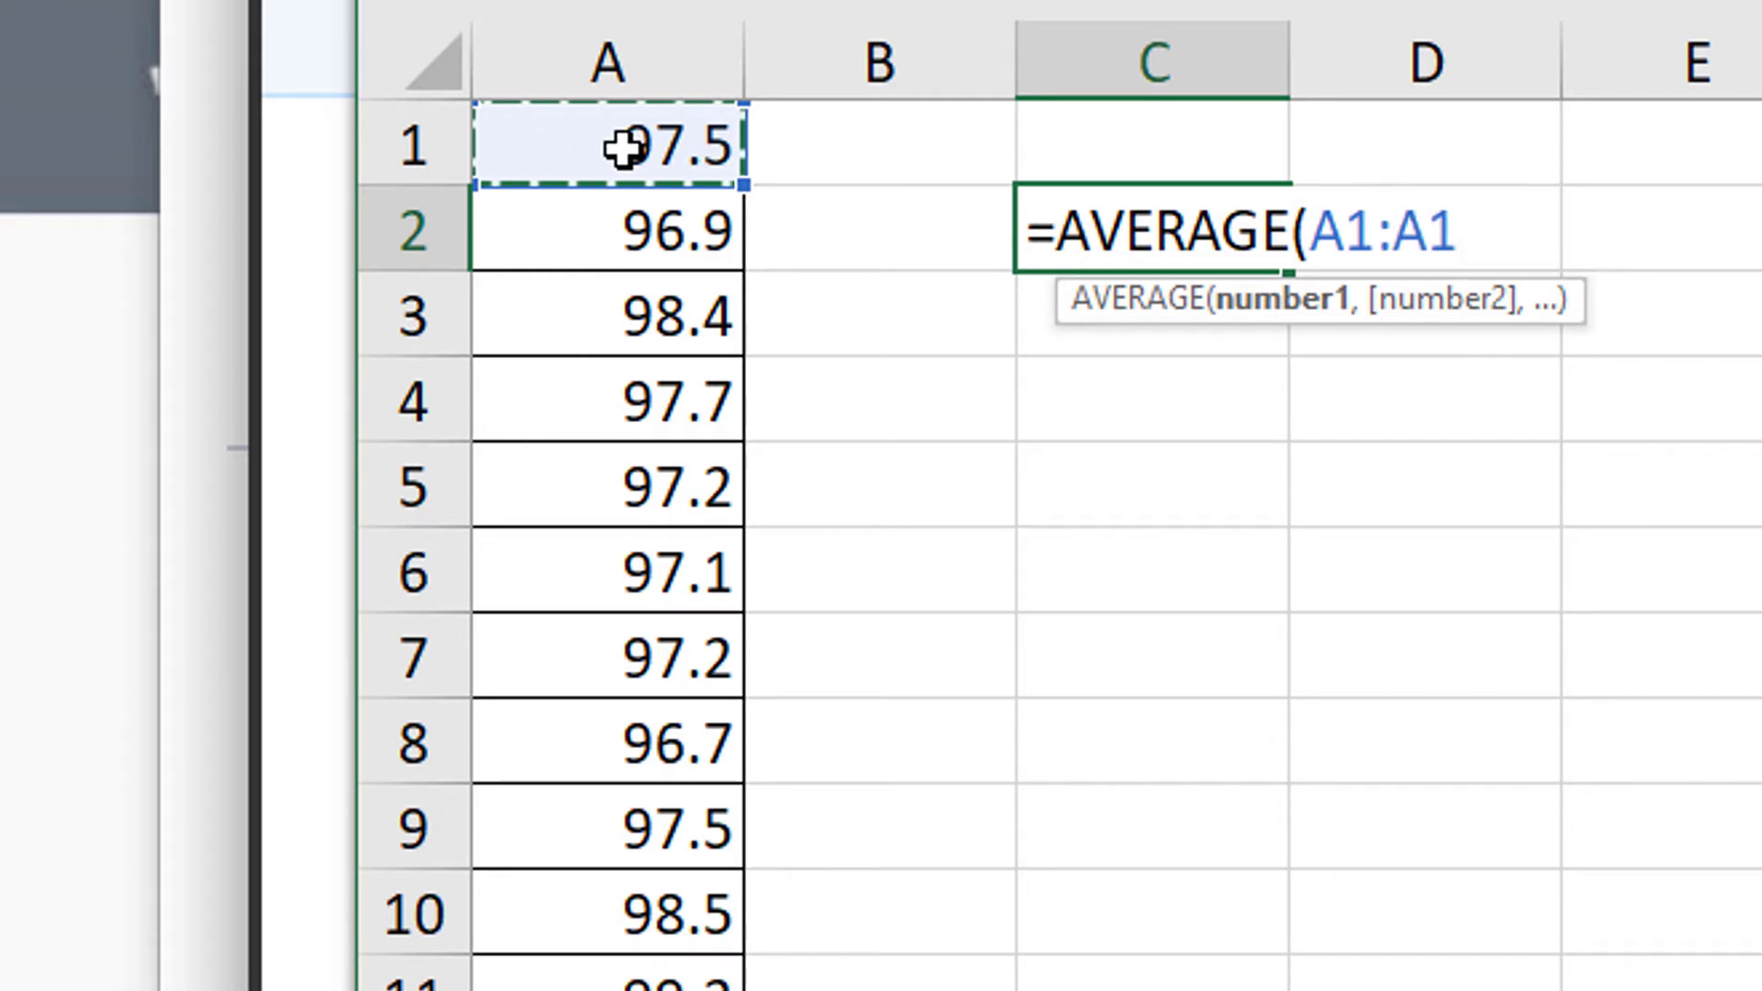
{"action": "scroll", "coordinate": [578, 598], "scroll_direction": "down", "scroll_amount": 3}
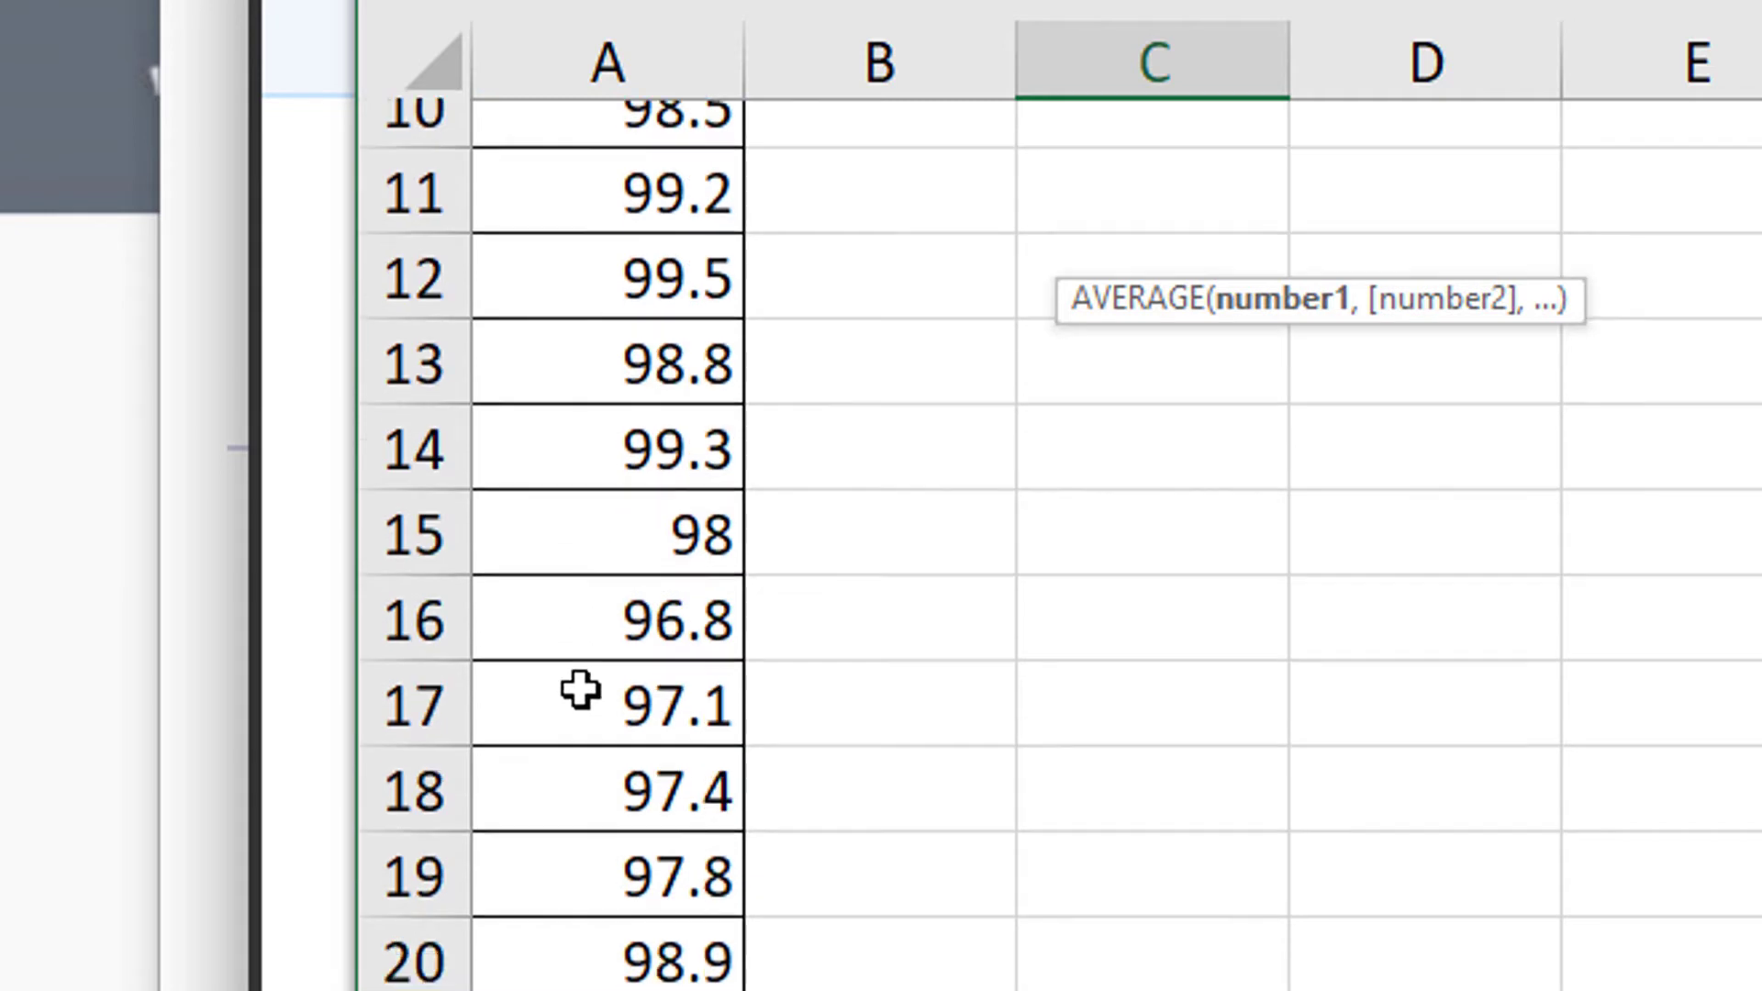
{"action": "scroll", "coordinate": [580, 690], "scroll_direction": "down", "scroll_amount": 9}
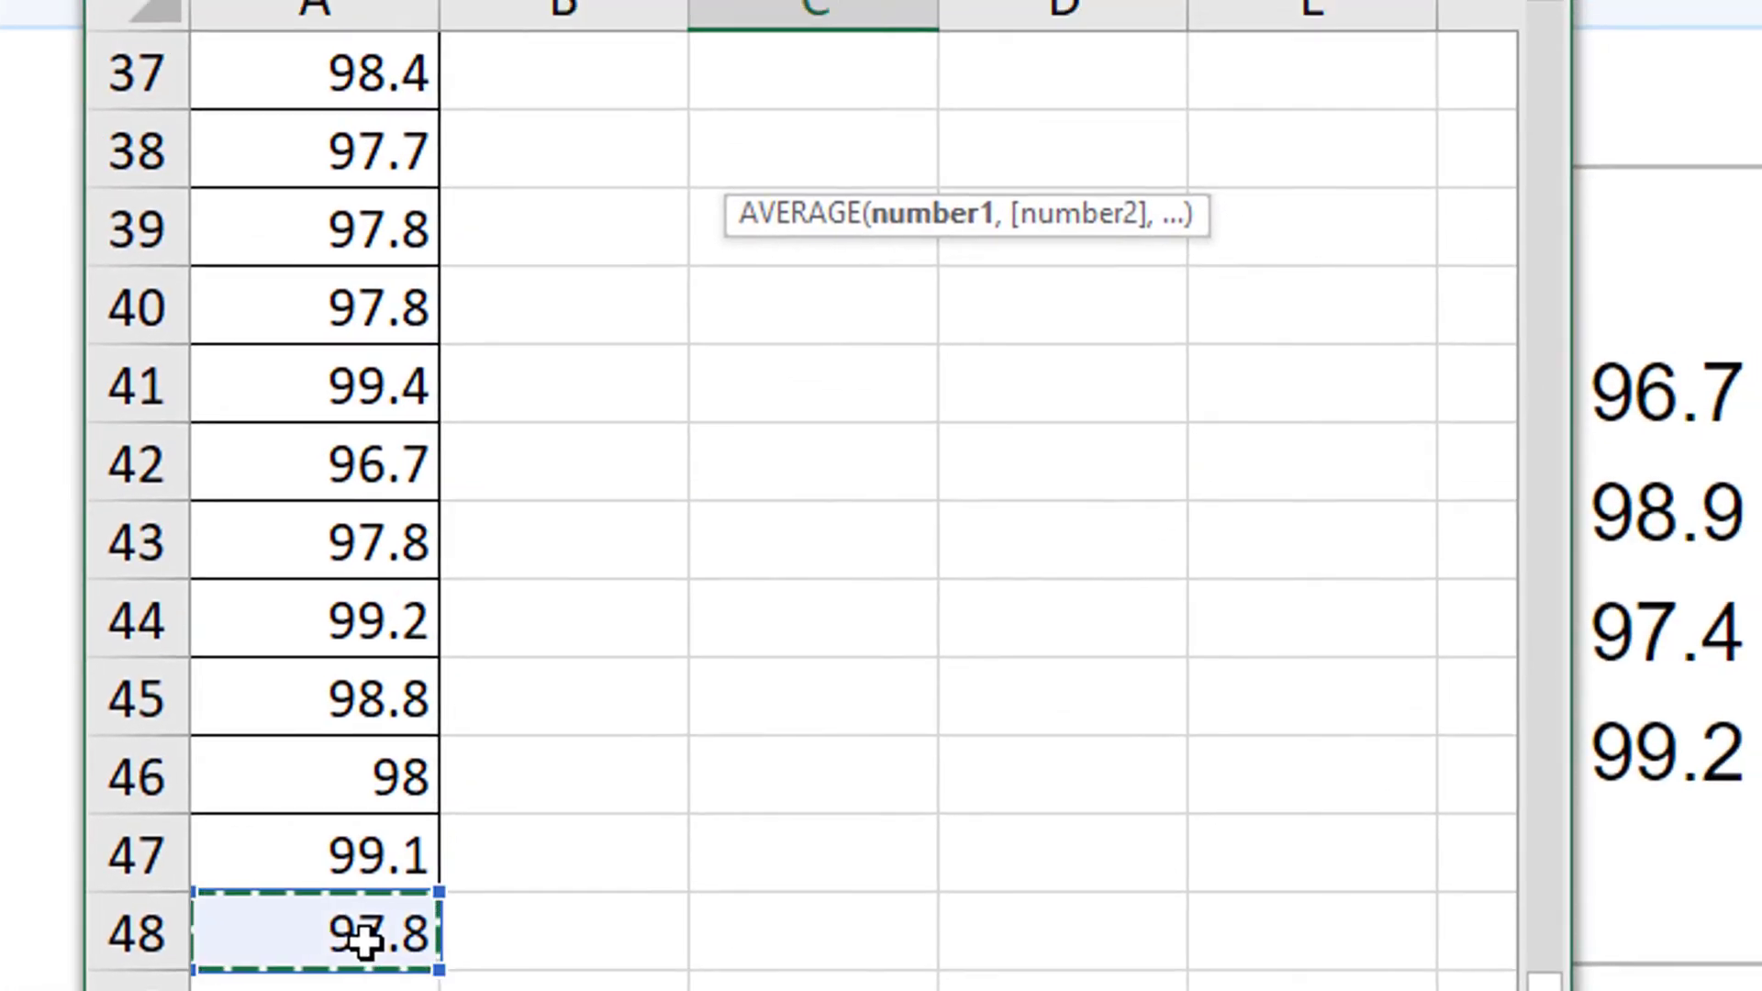
{"action": "key", "text": "ctrl+shift+Up"}
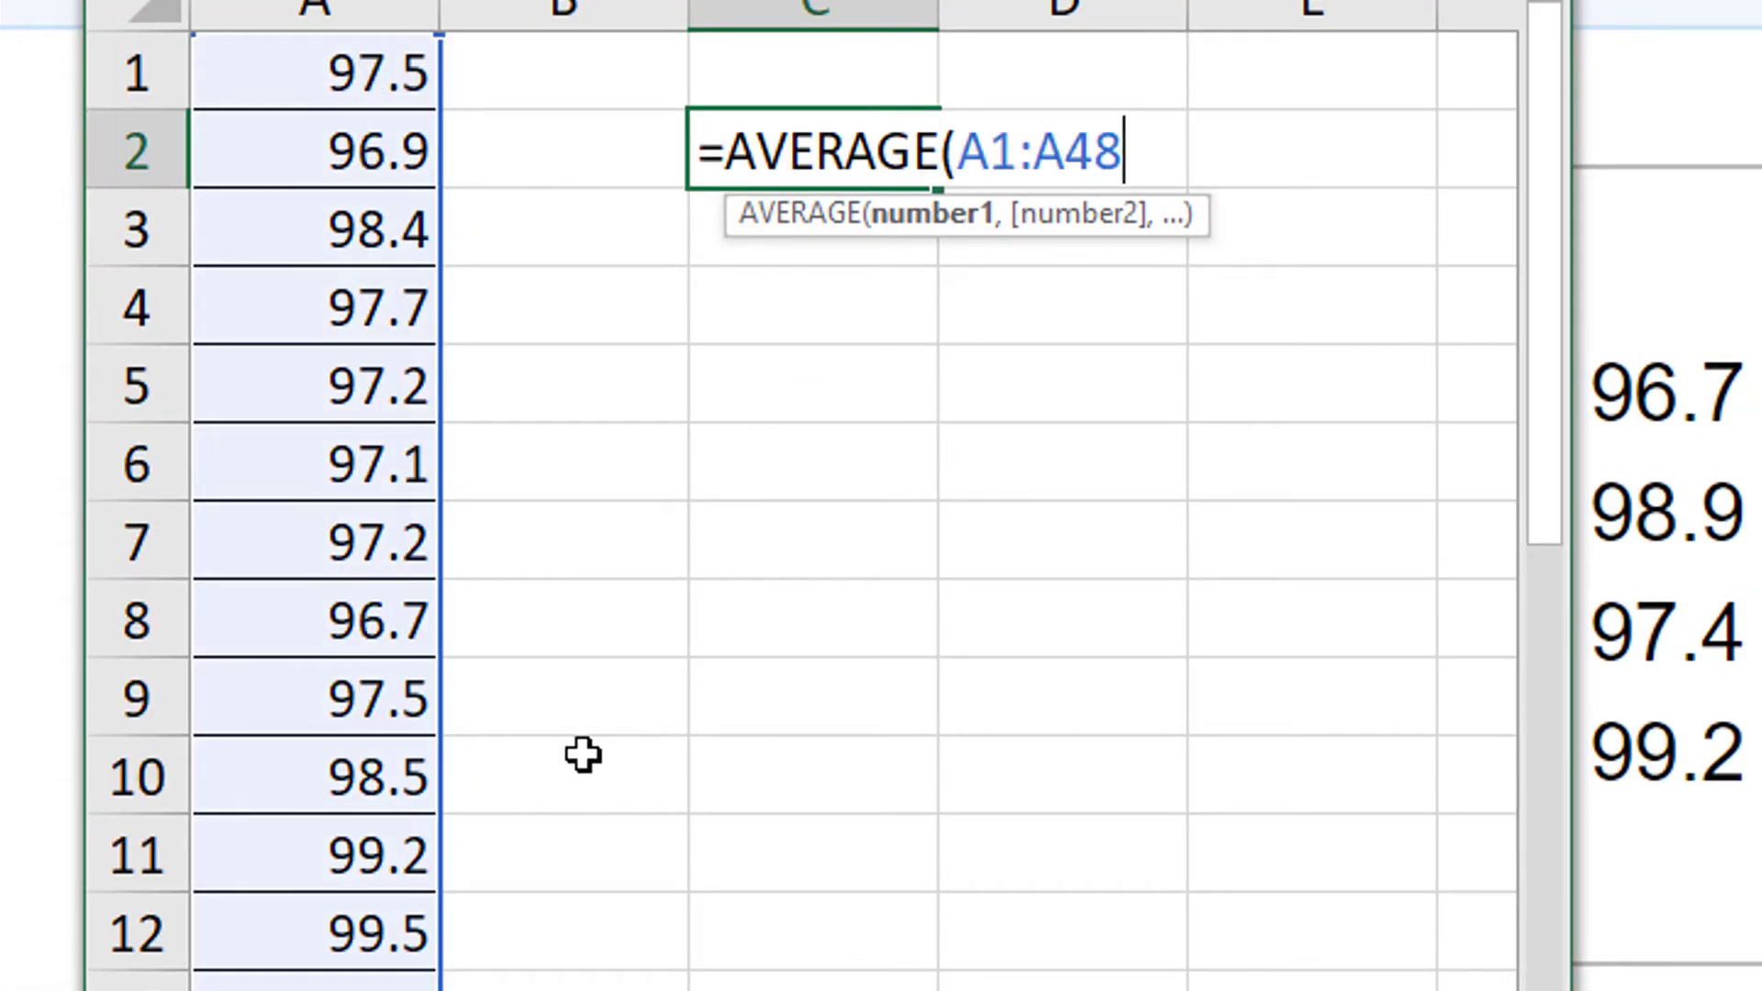
{"action": "type", "text": ")"}
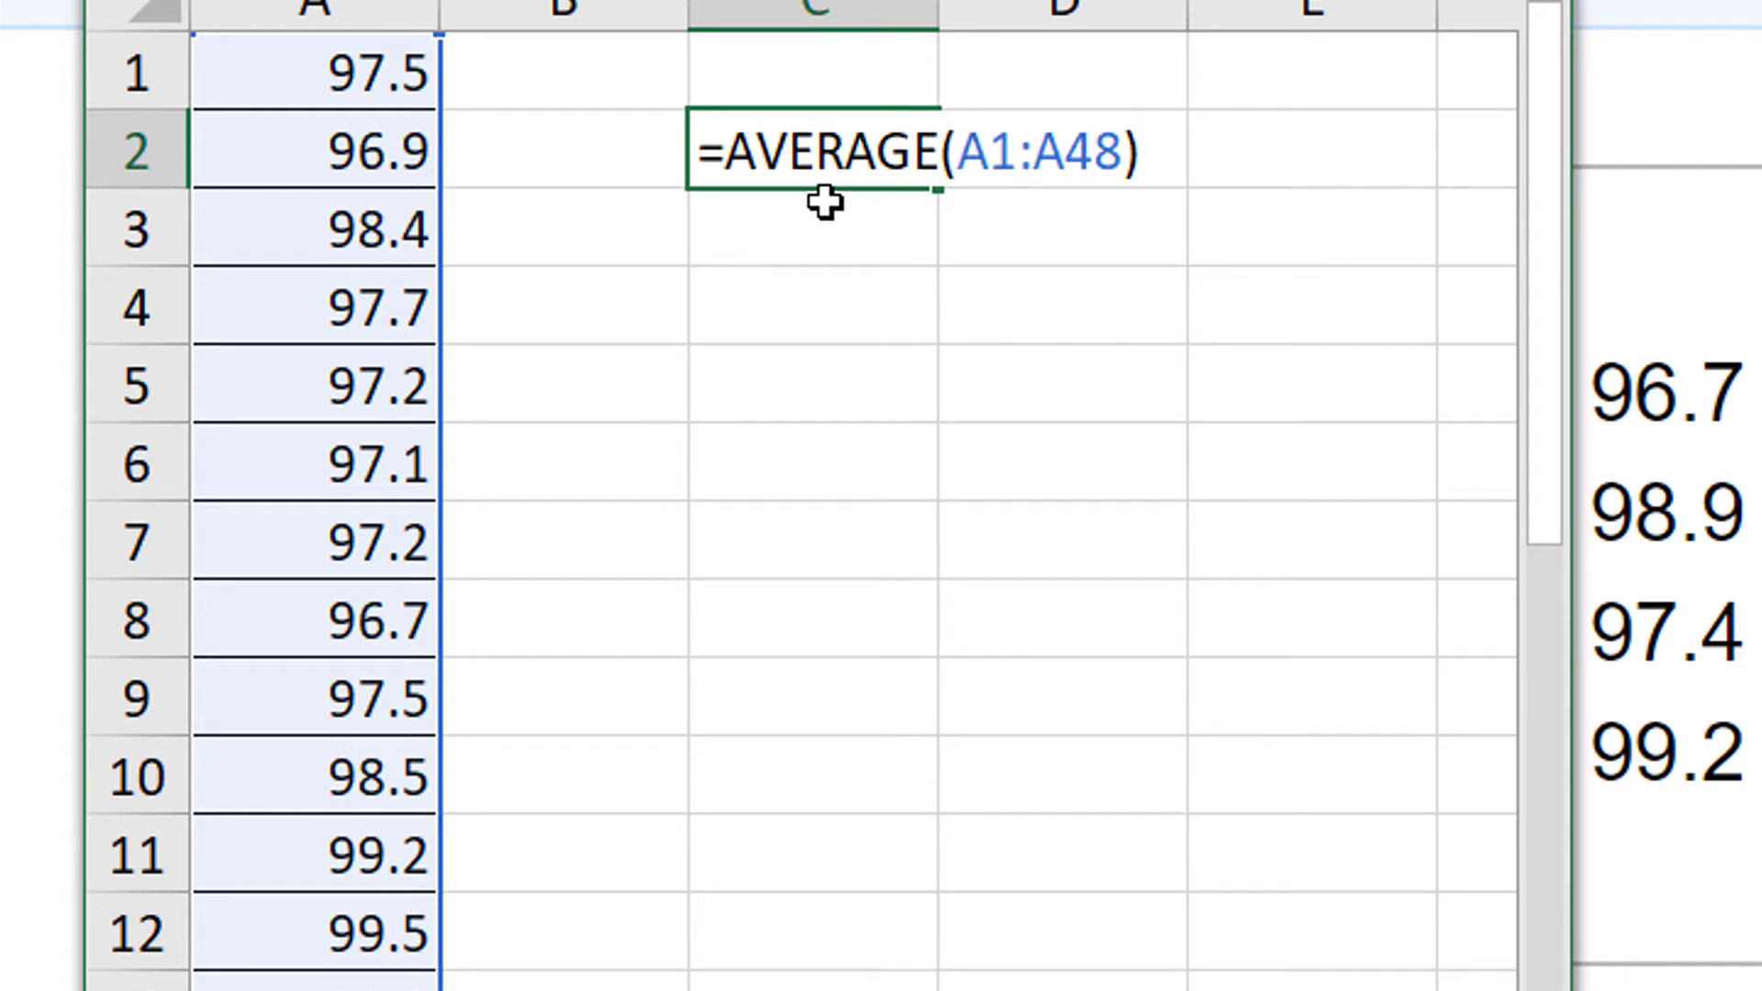
{"action": "key", "text": "Return"}
{"action": "left_click", "coordinate": [807, 146]}
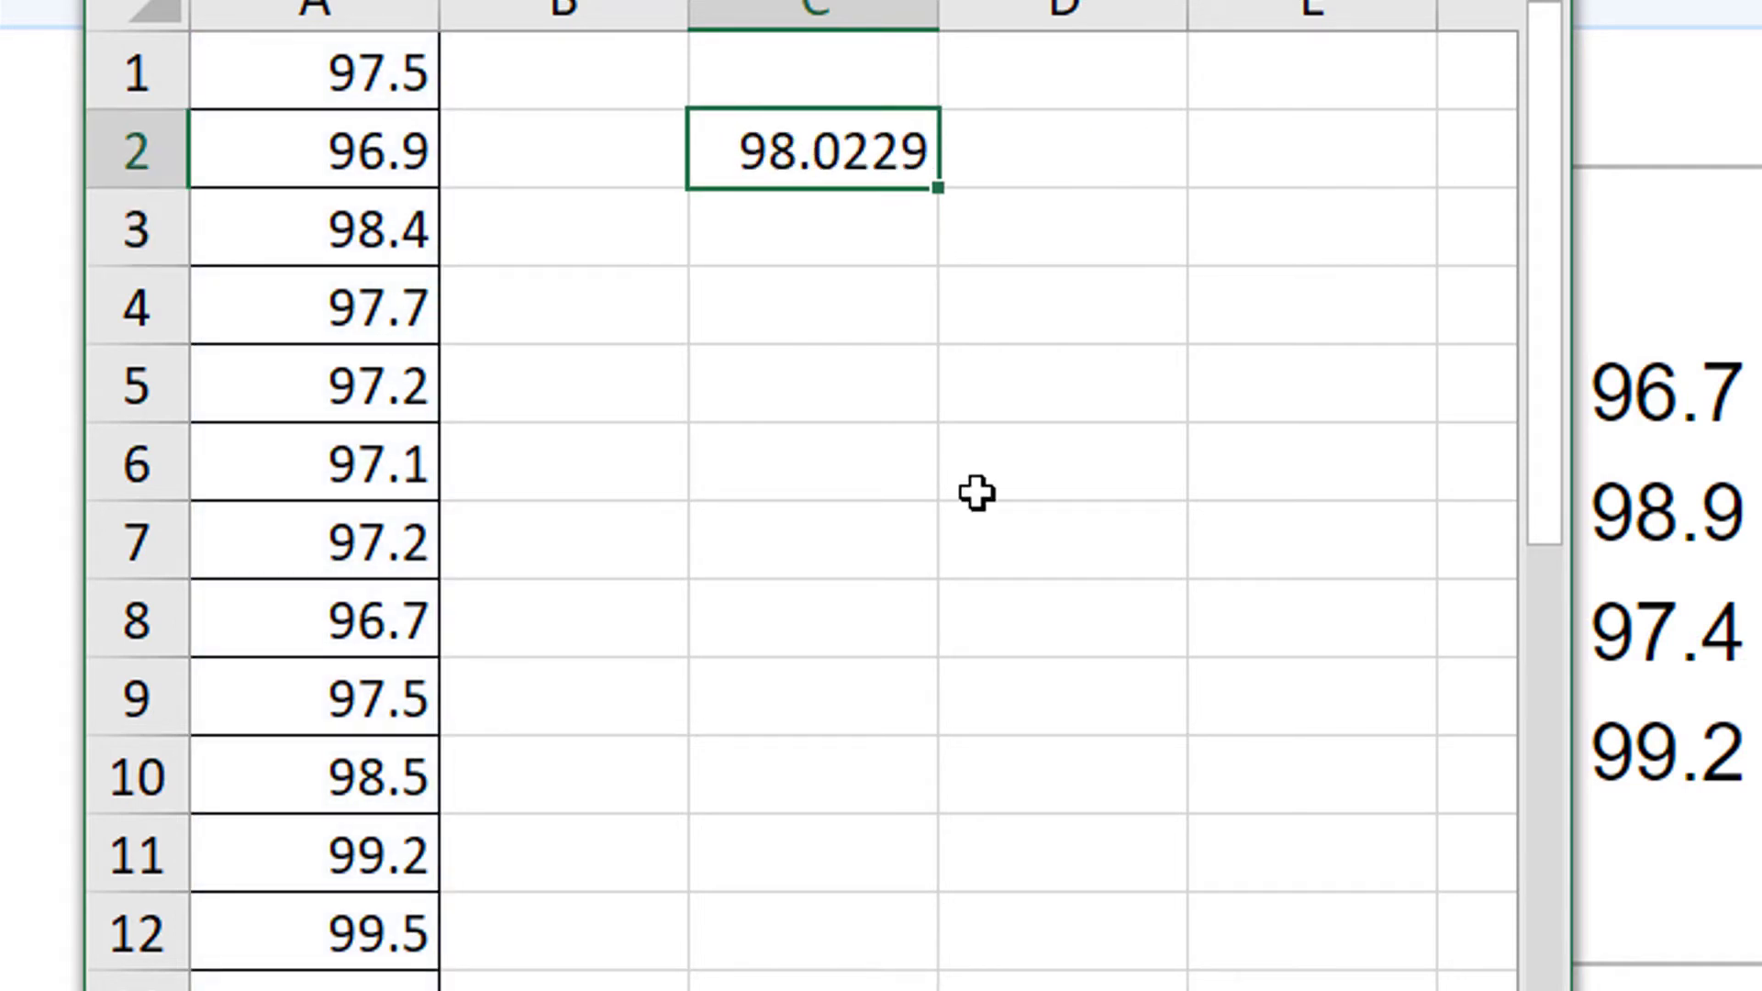
- Enter the sample standard deviation formula =STDEV.S(A1:A48) in cell C3
{"action": "left_click", "coordinate": [871, 227]}
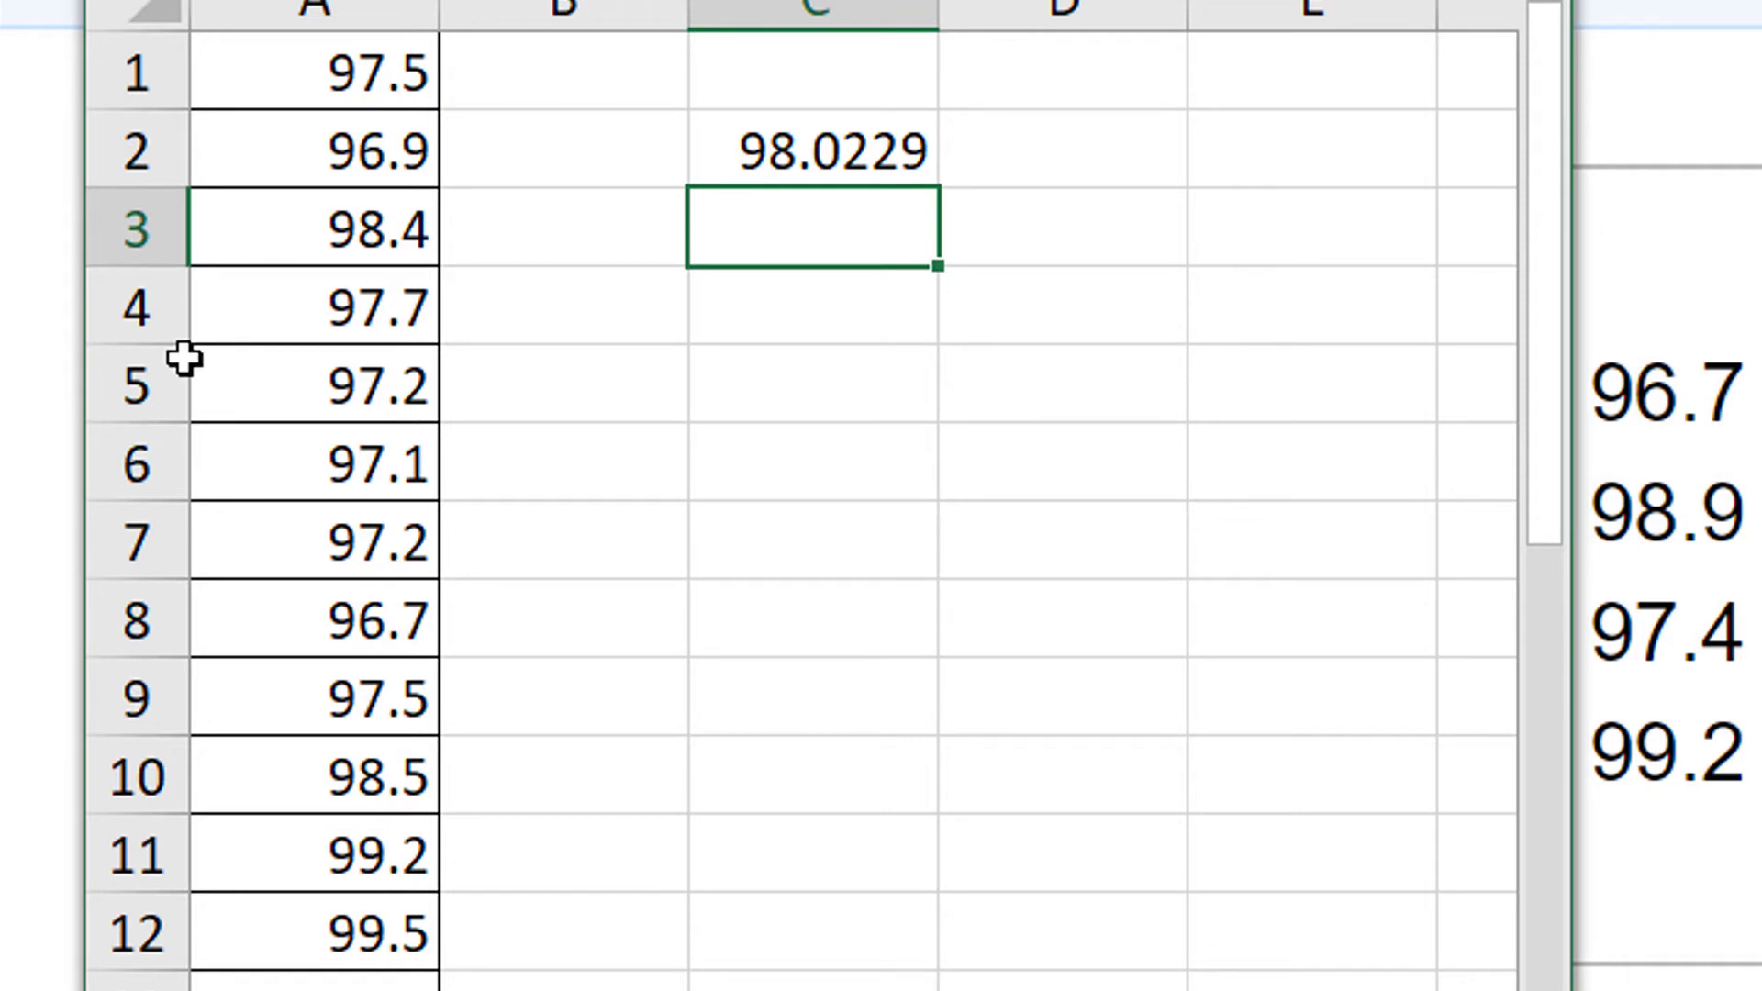
{"action": "type", "text": "=st"}
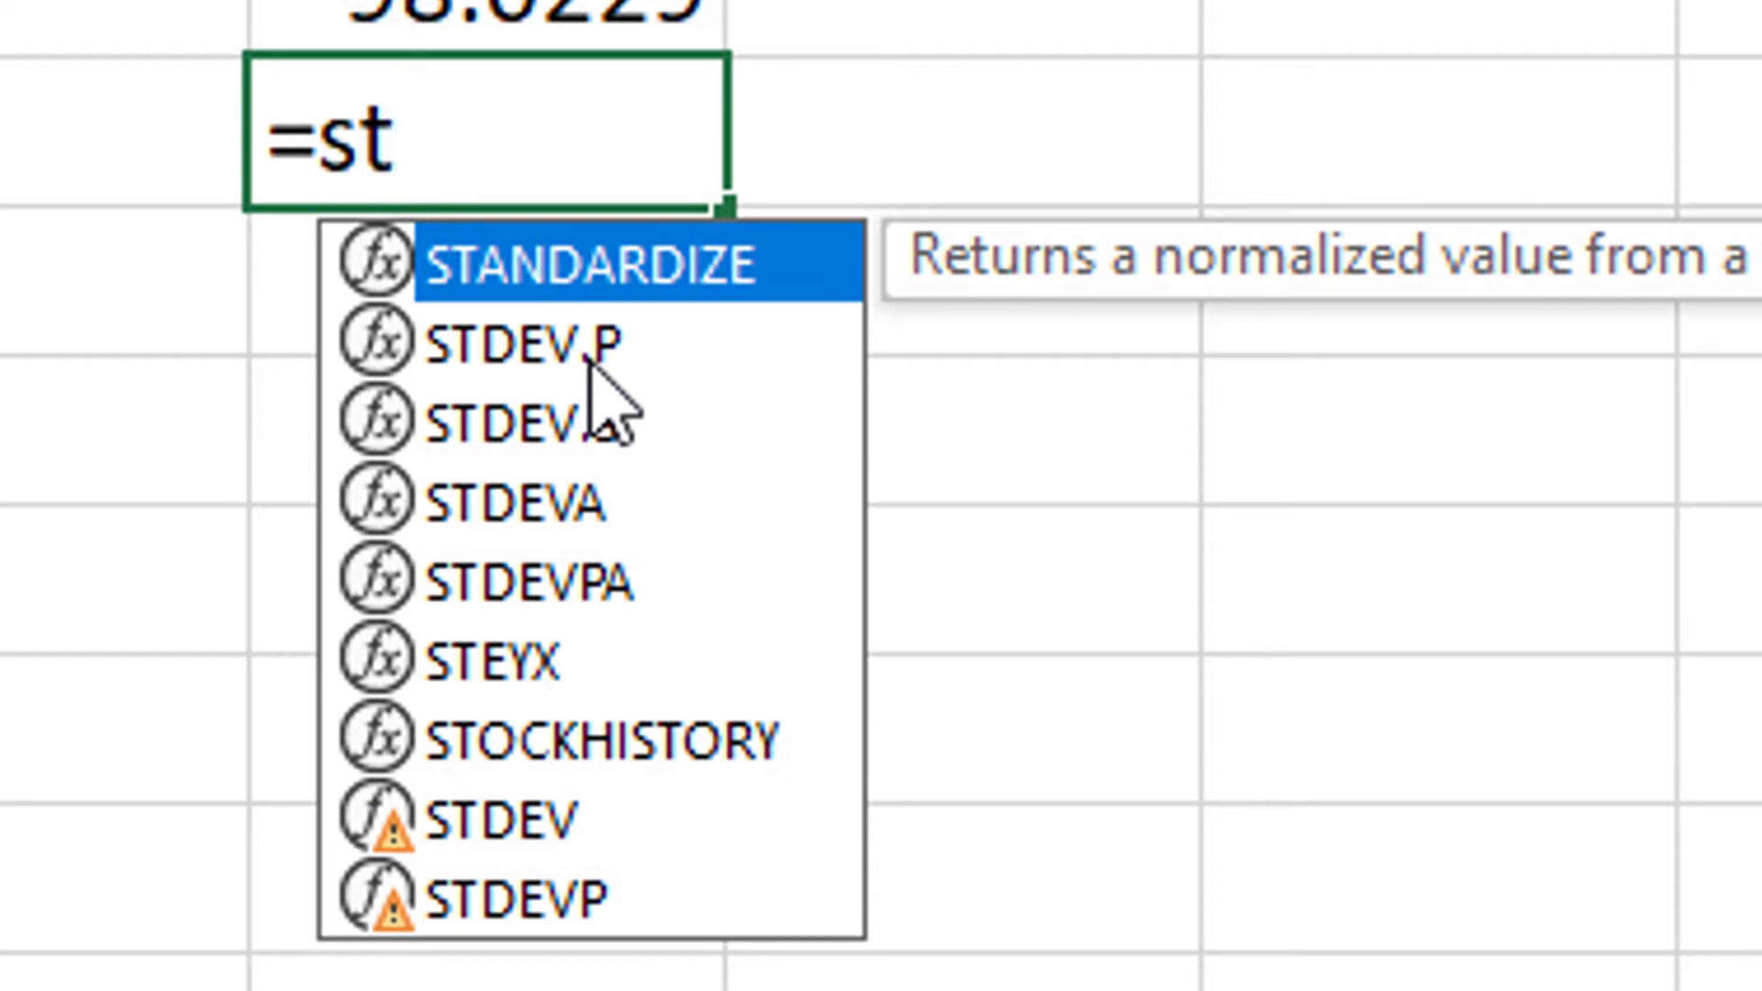
{"action": "left_click", "coordinate": [598, 420]}
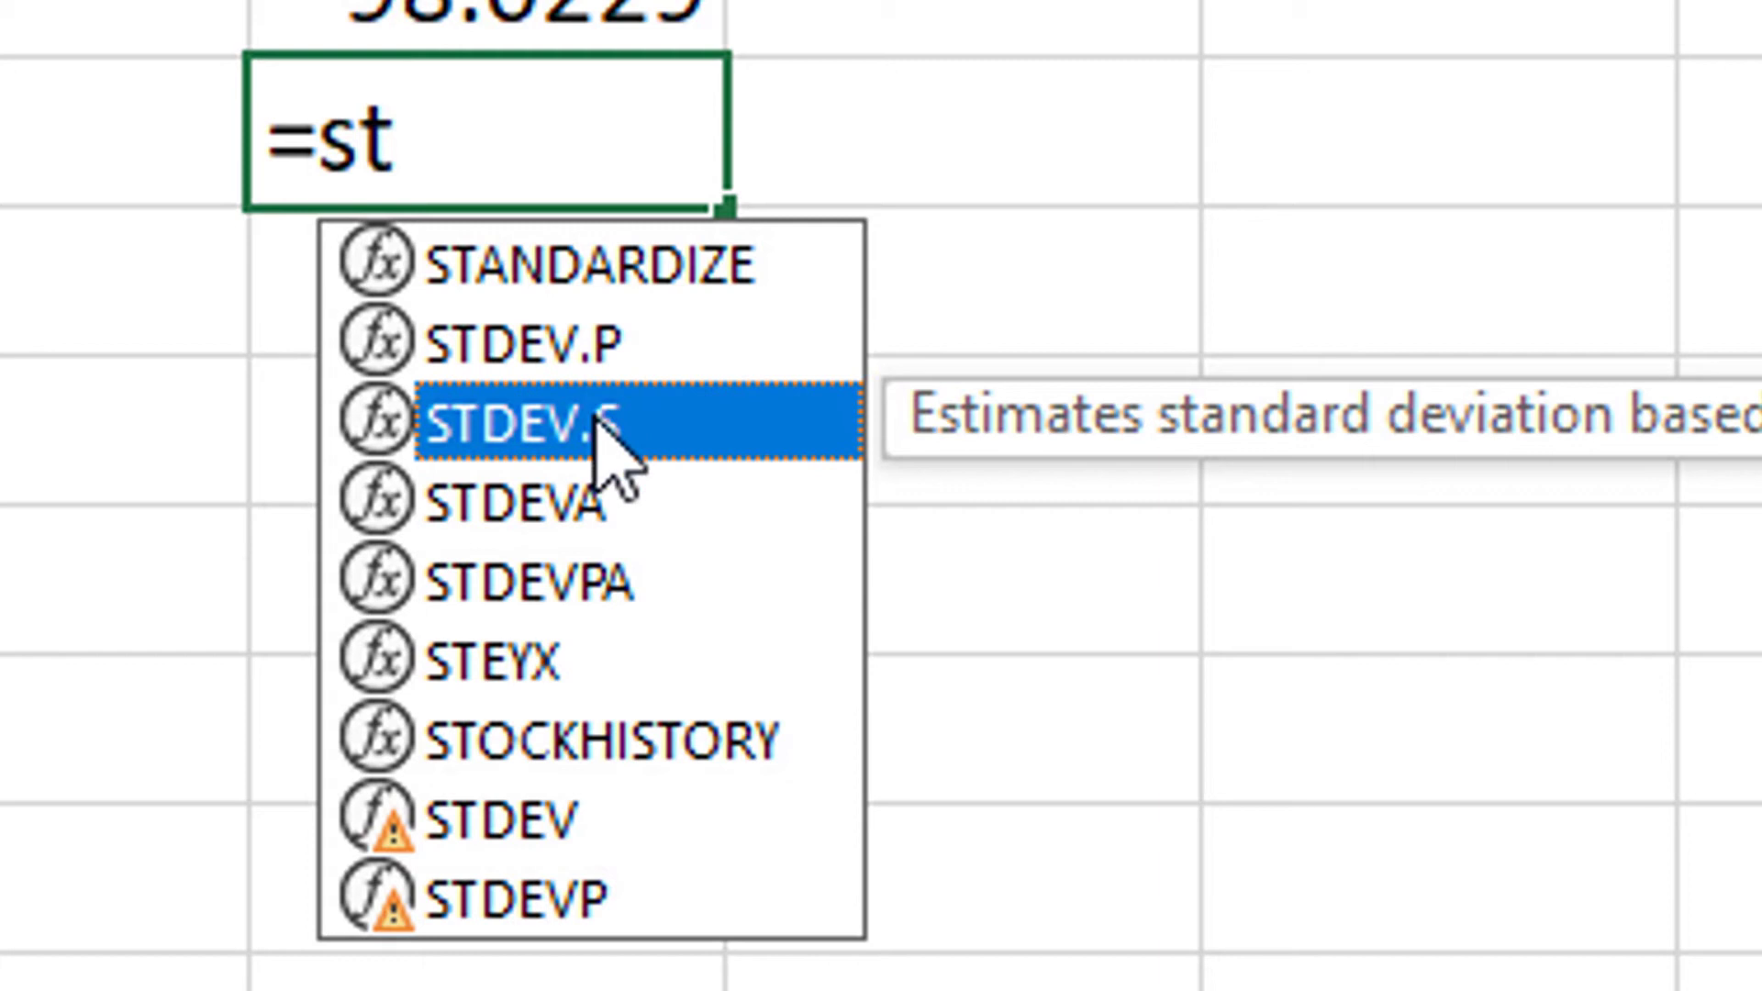
{"action": "double_click", "coordinate": [684, 441]}
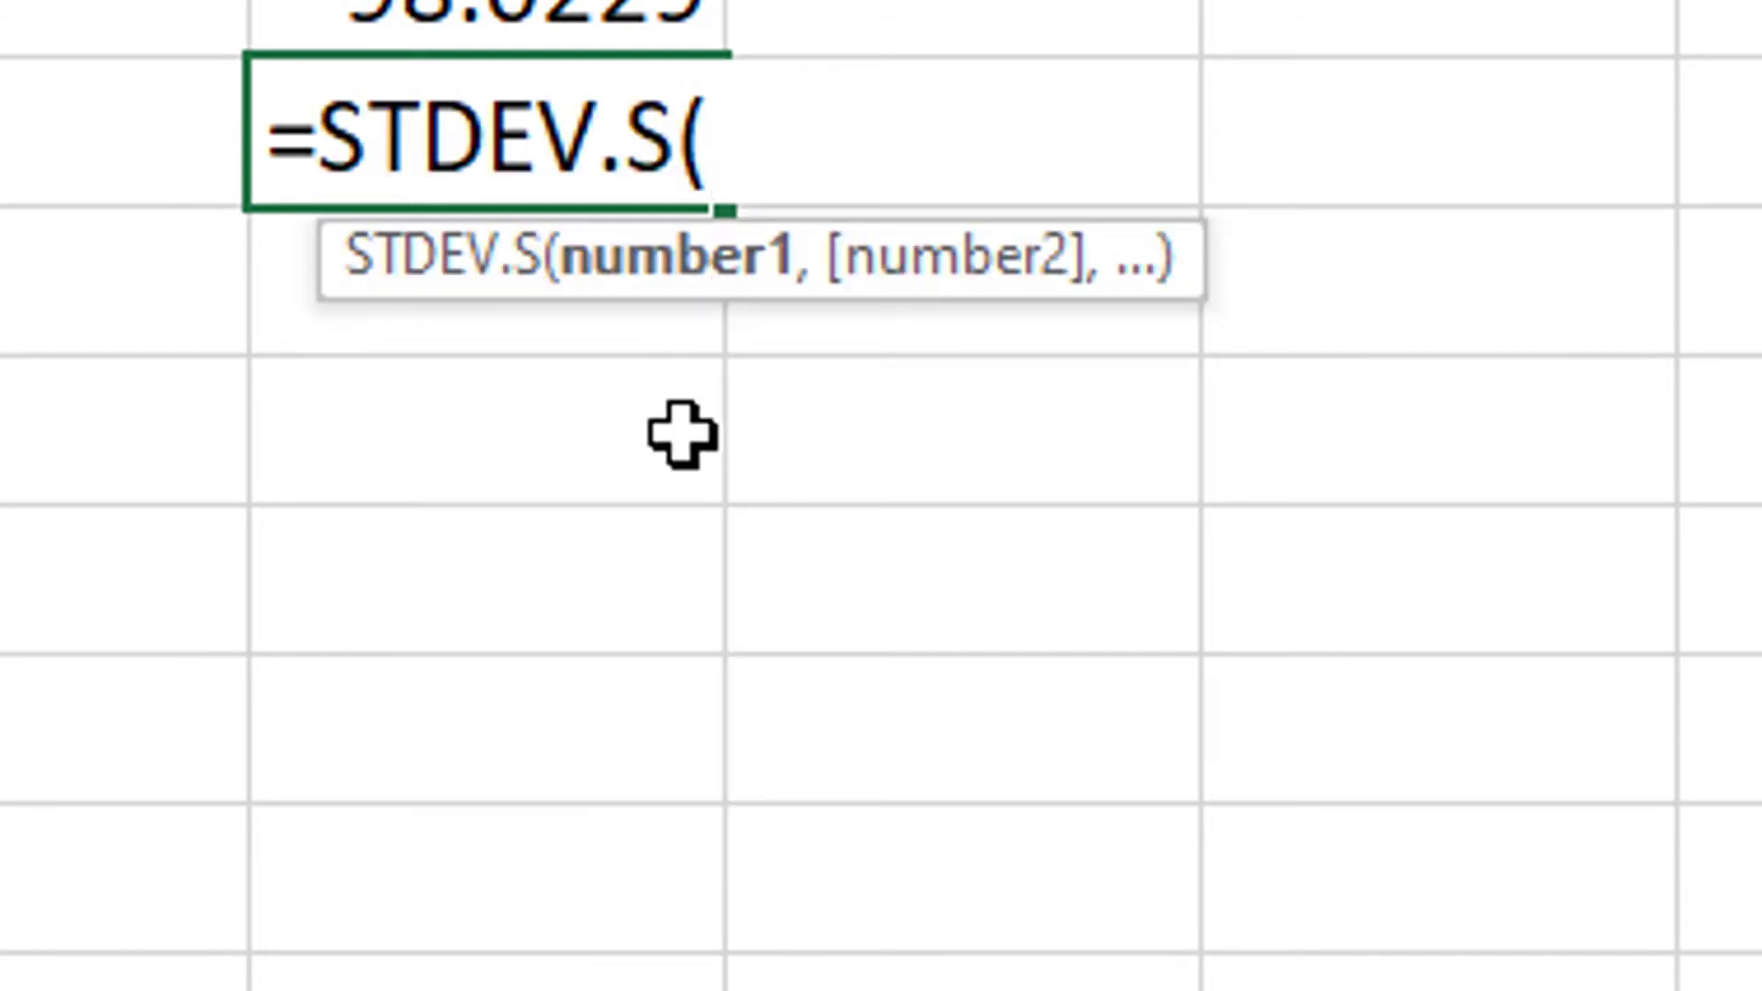
{"action": "type", "text": "A1:A4"}
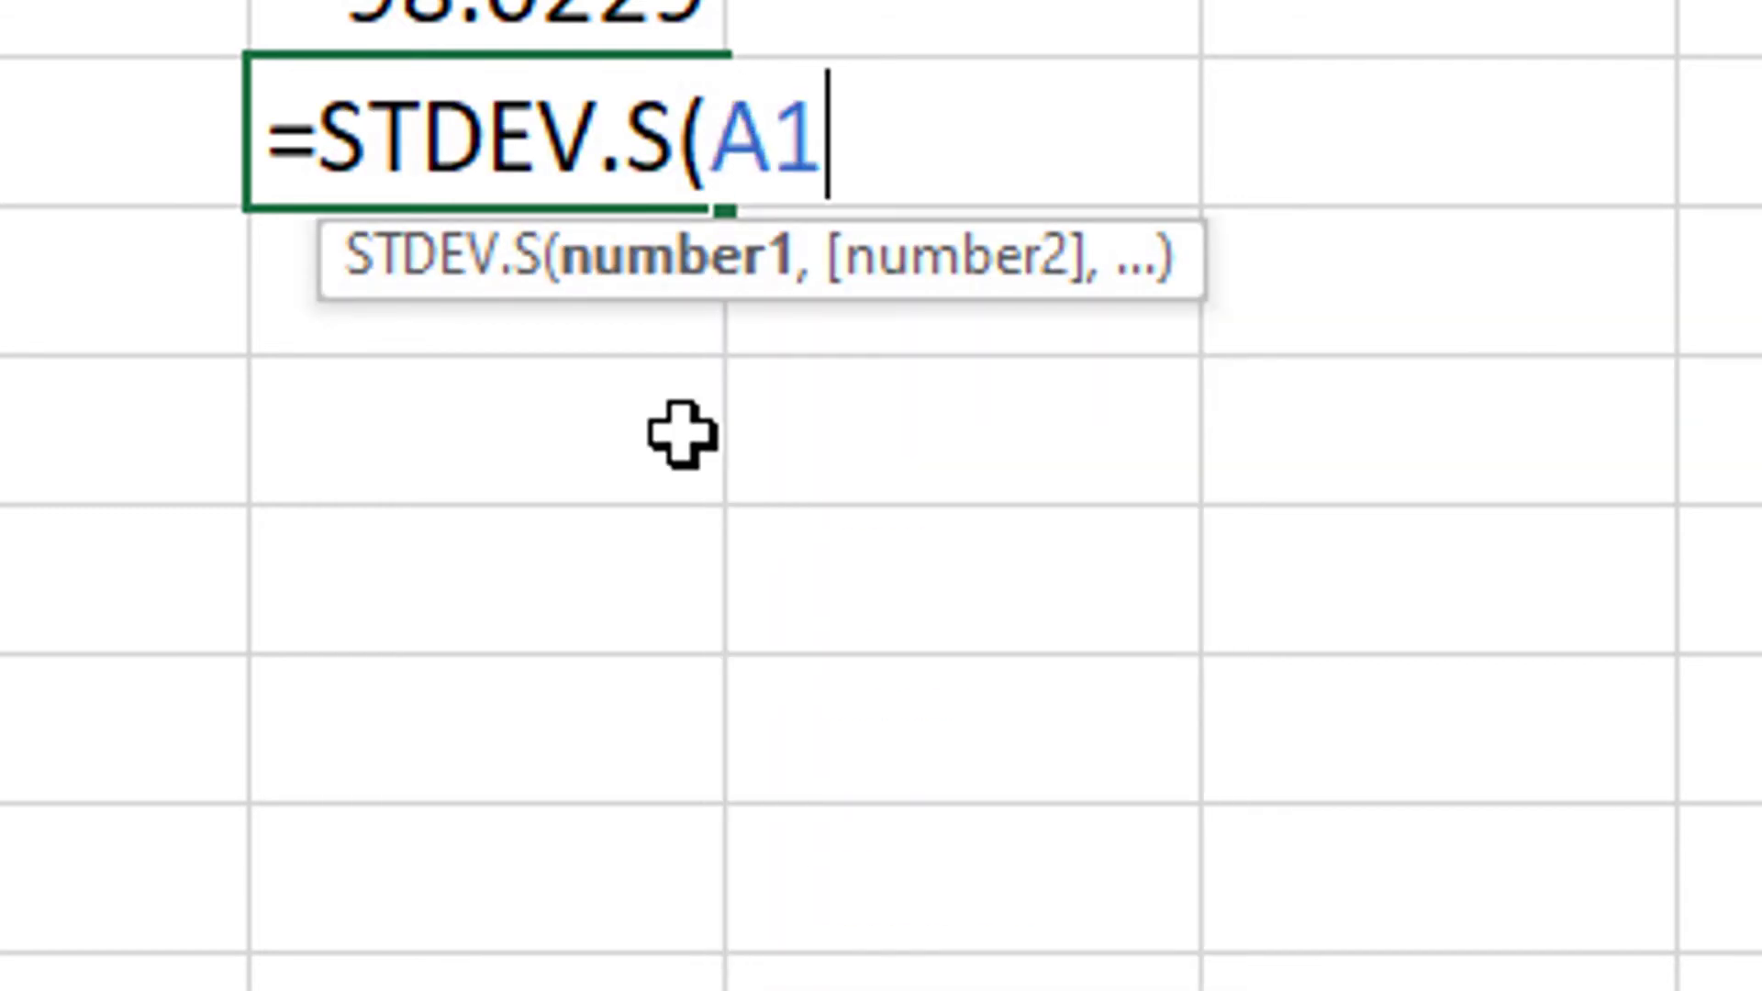
{"action": "type", "text": "8)"}
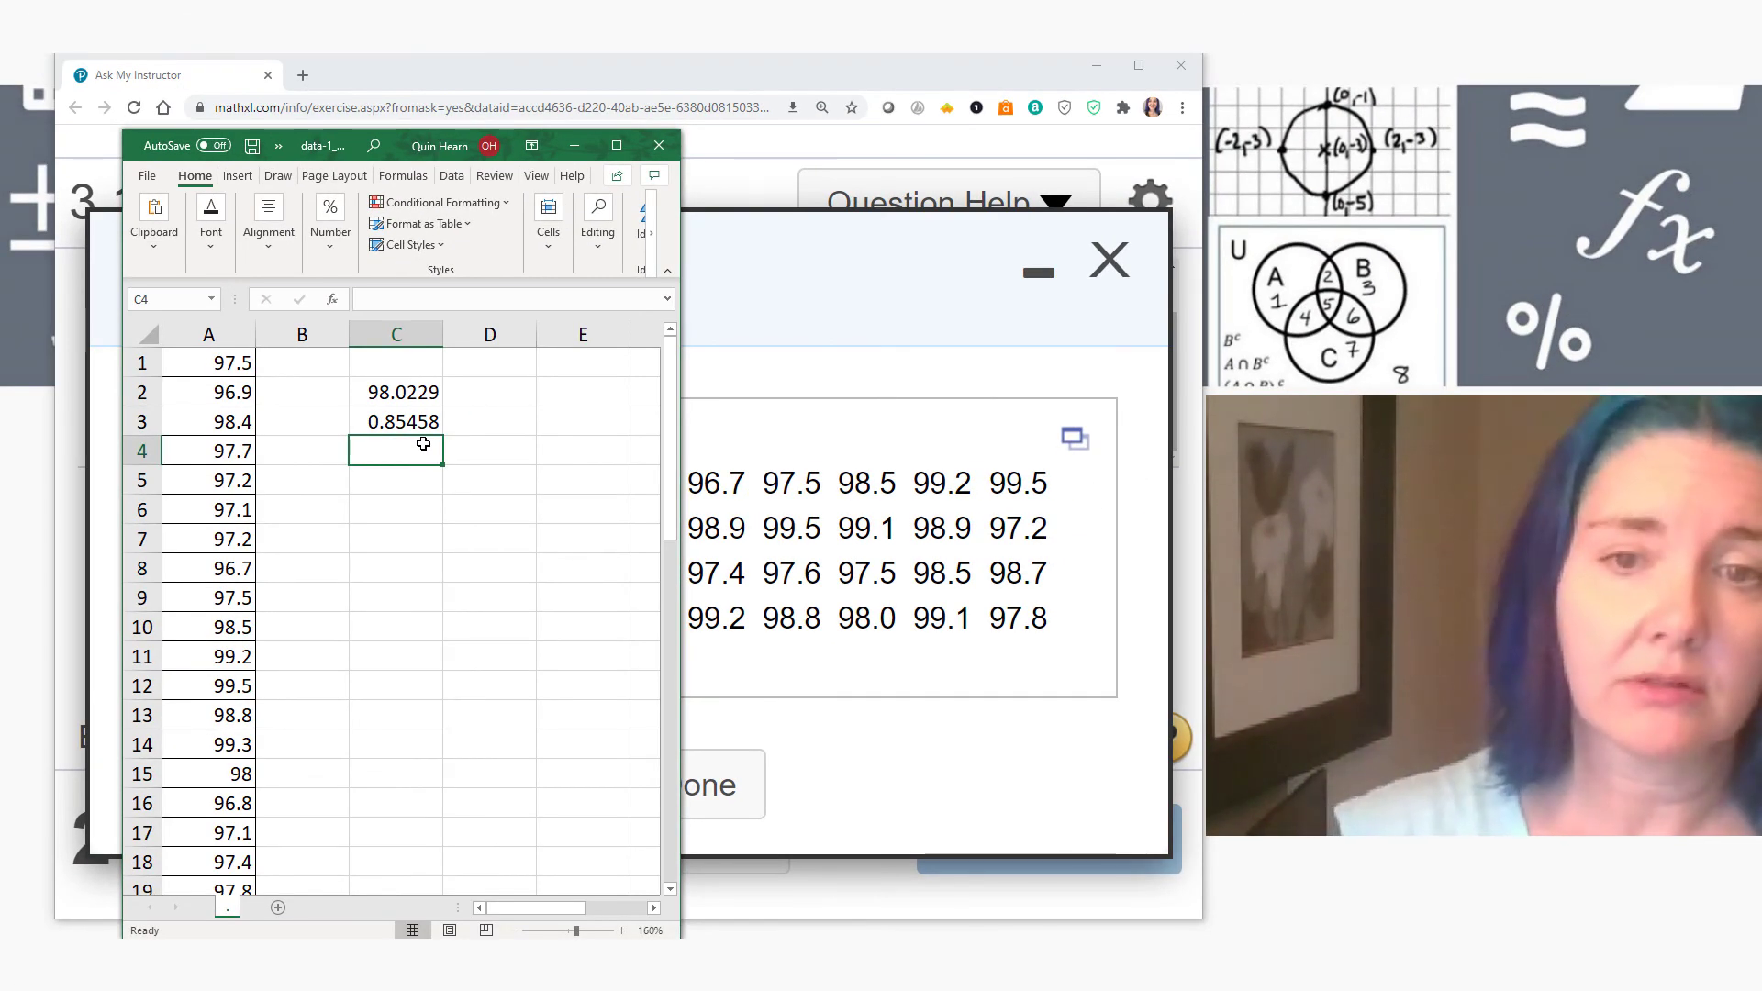
- Enter =MEDIAN(A1:A48) in C4, returning a median of 97.8
{"action": "type", "text": "=medi"}
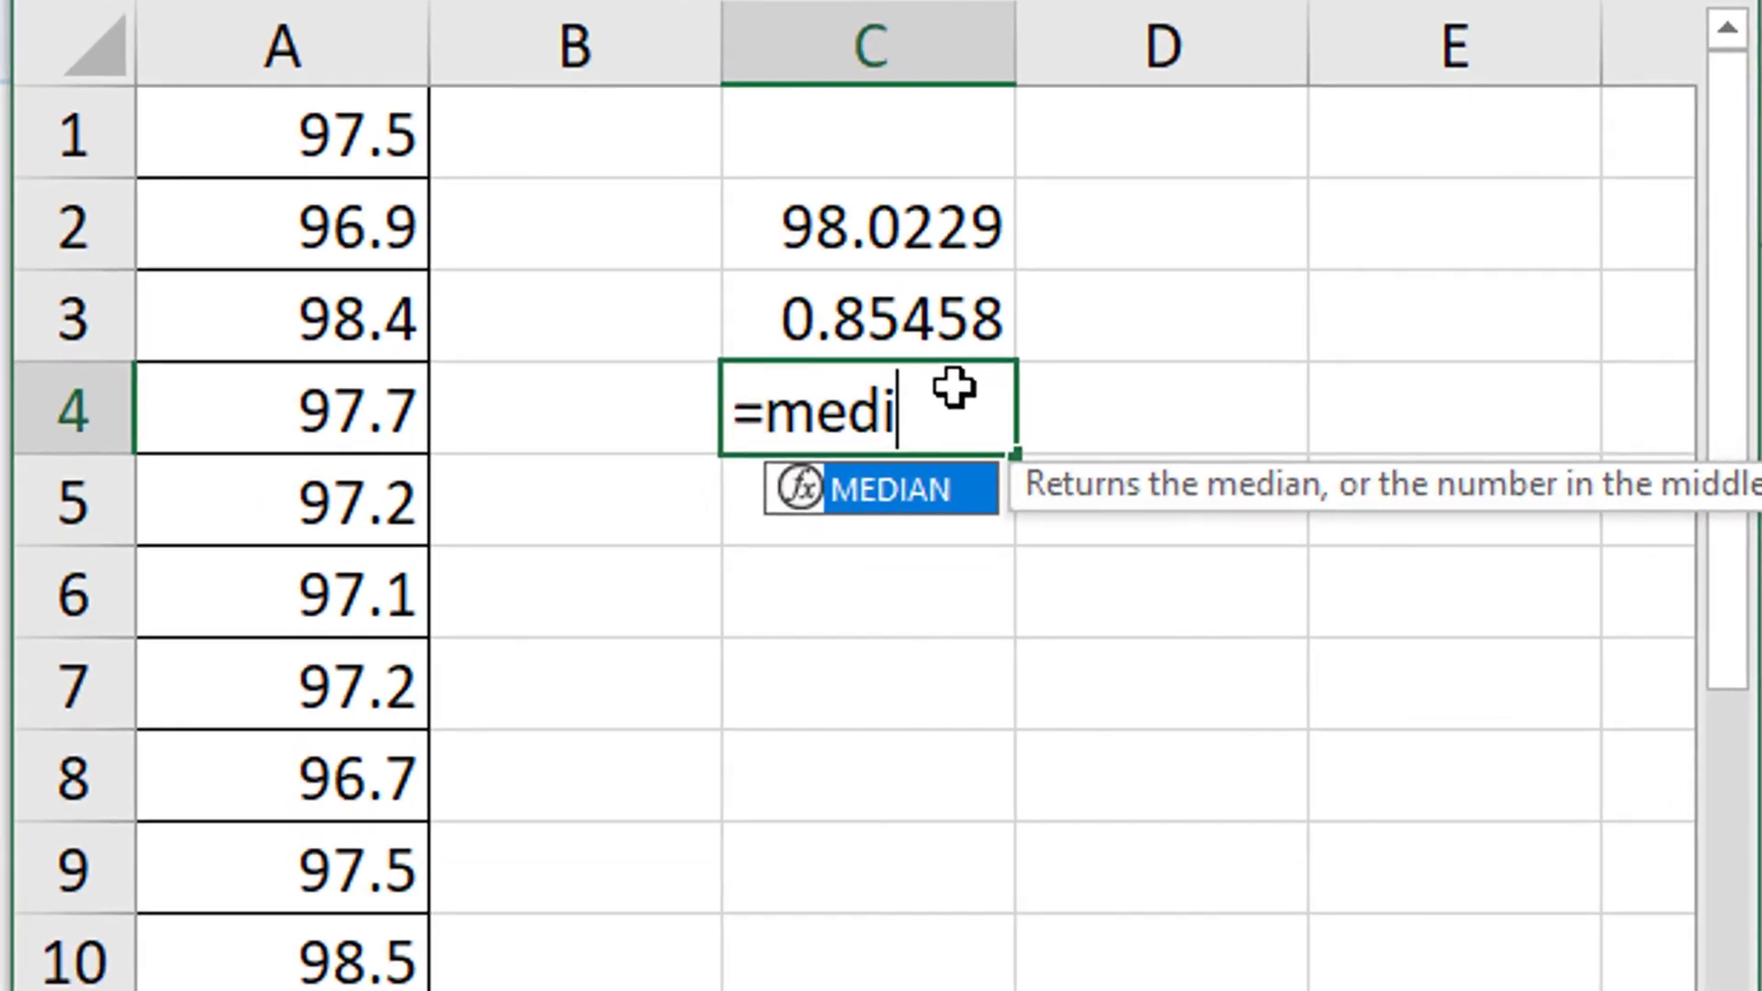
{"action": "double_click", "coordinate": [646, 485]}
{"action": "type", "text": "A"}
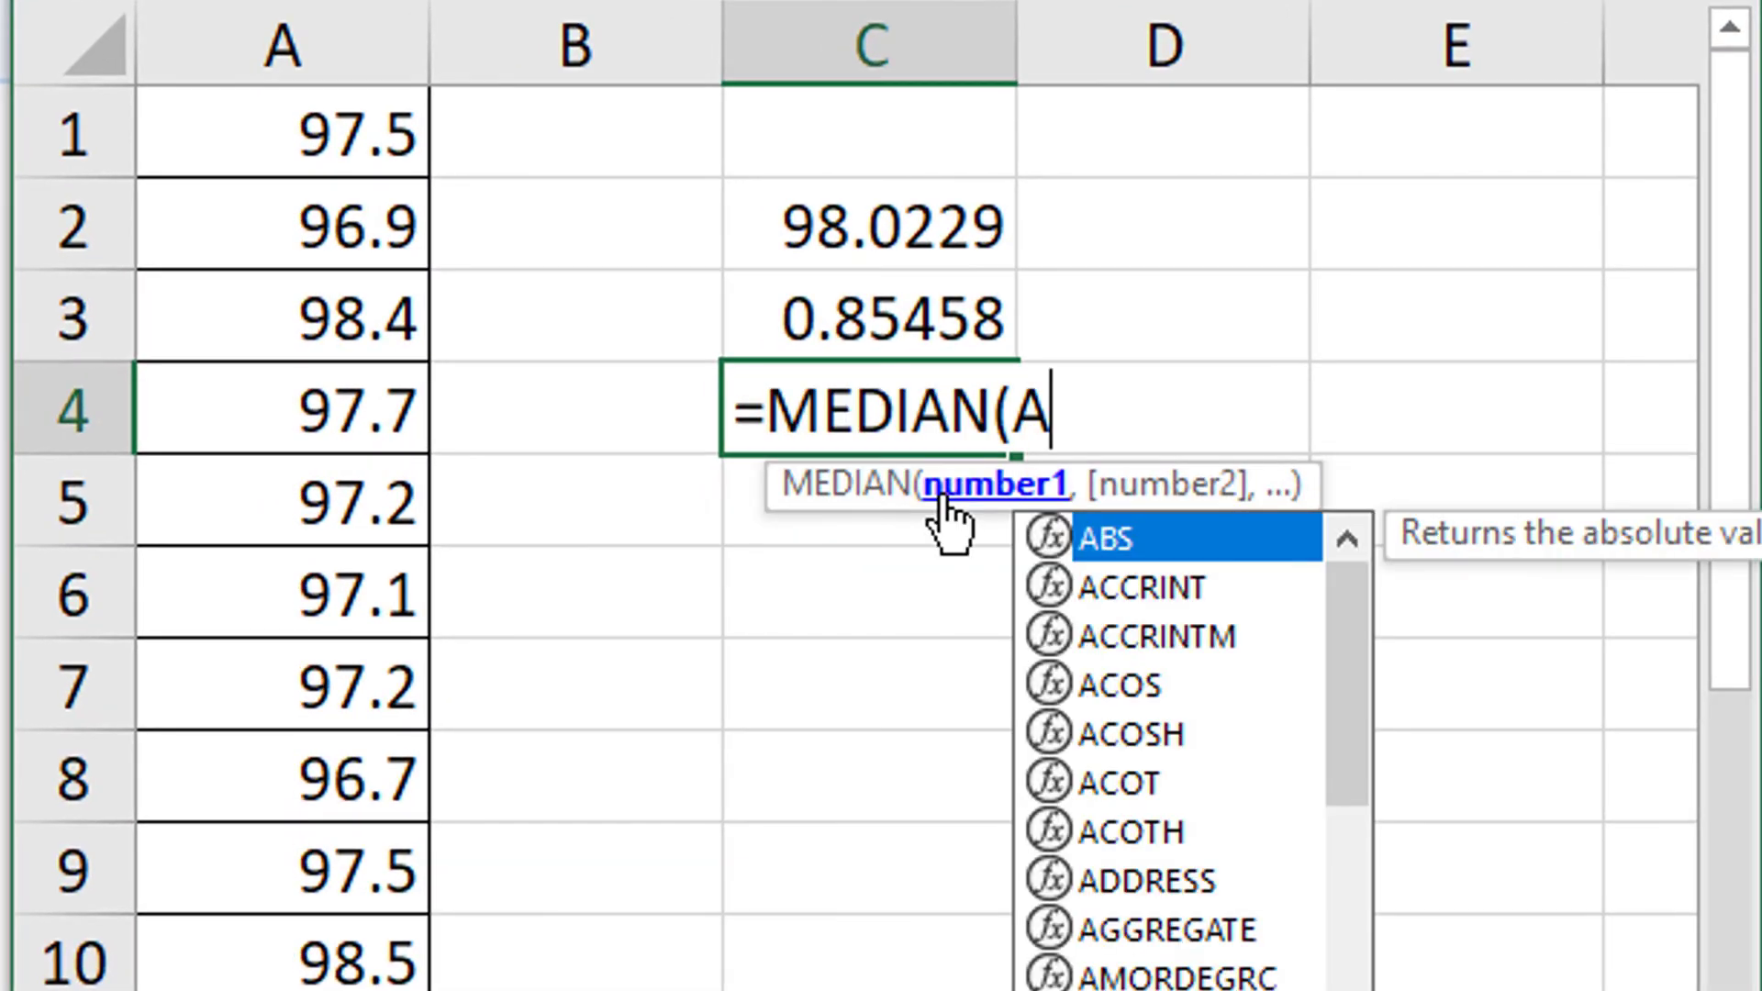
{"action": "type", "text": "1:A48)"}
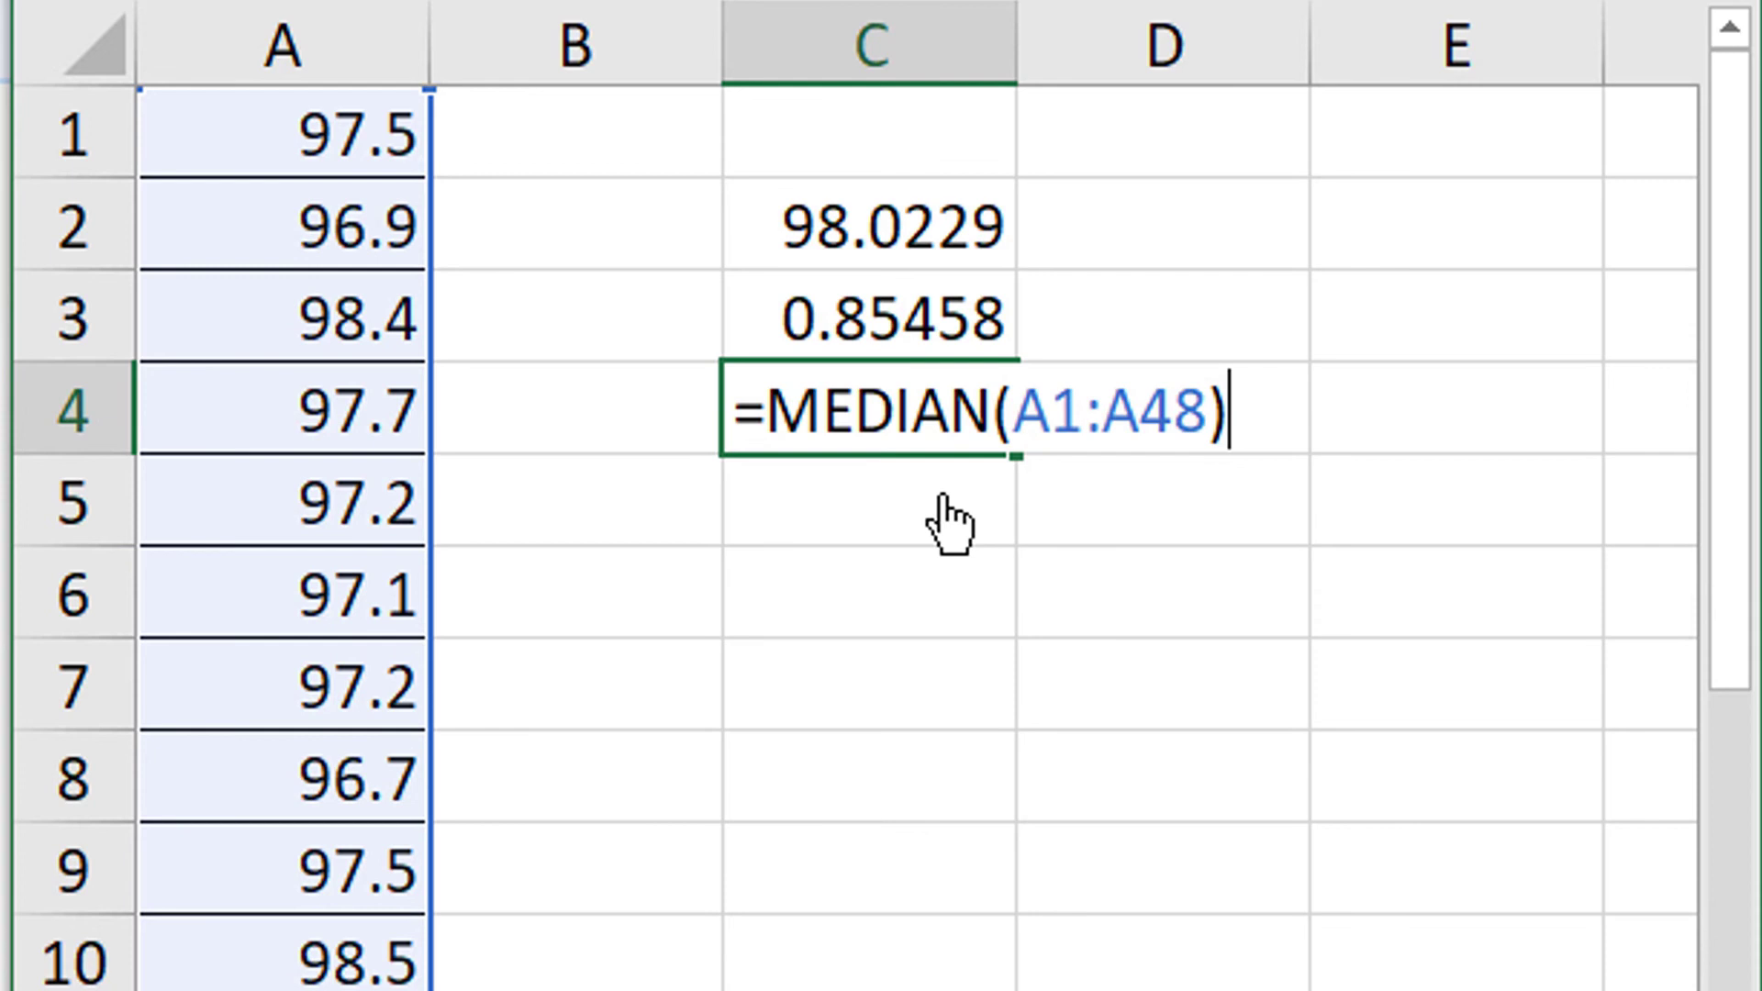
{"action": "key", "text": "Return"}
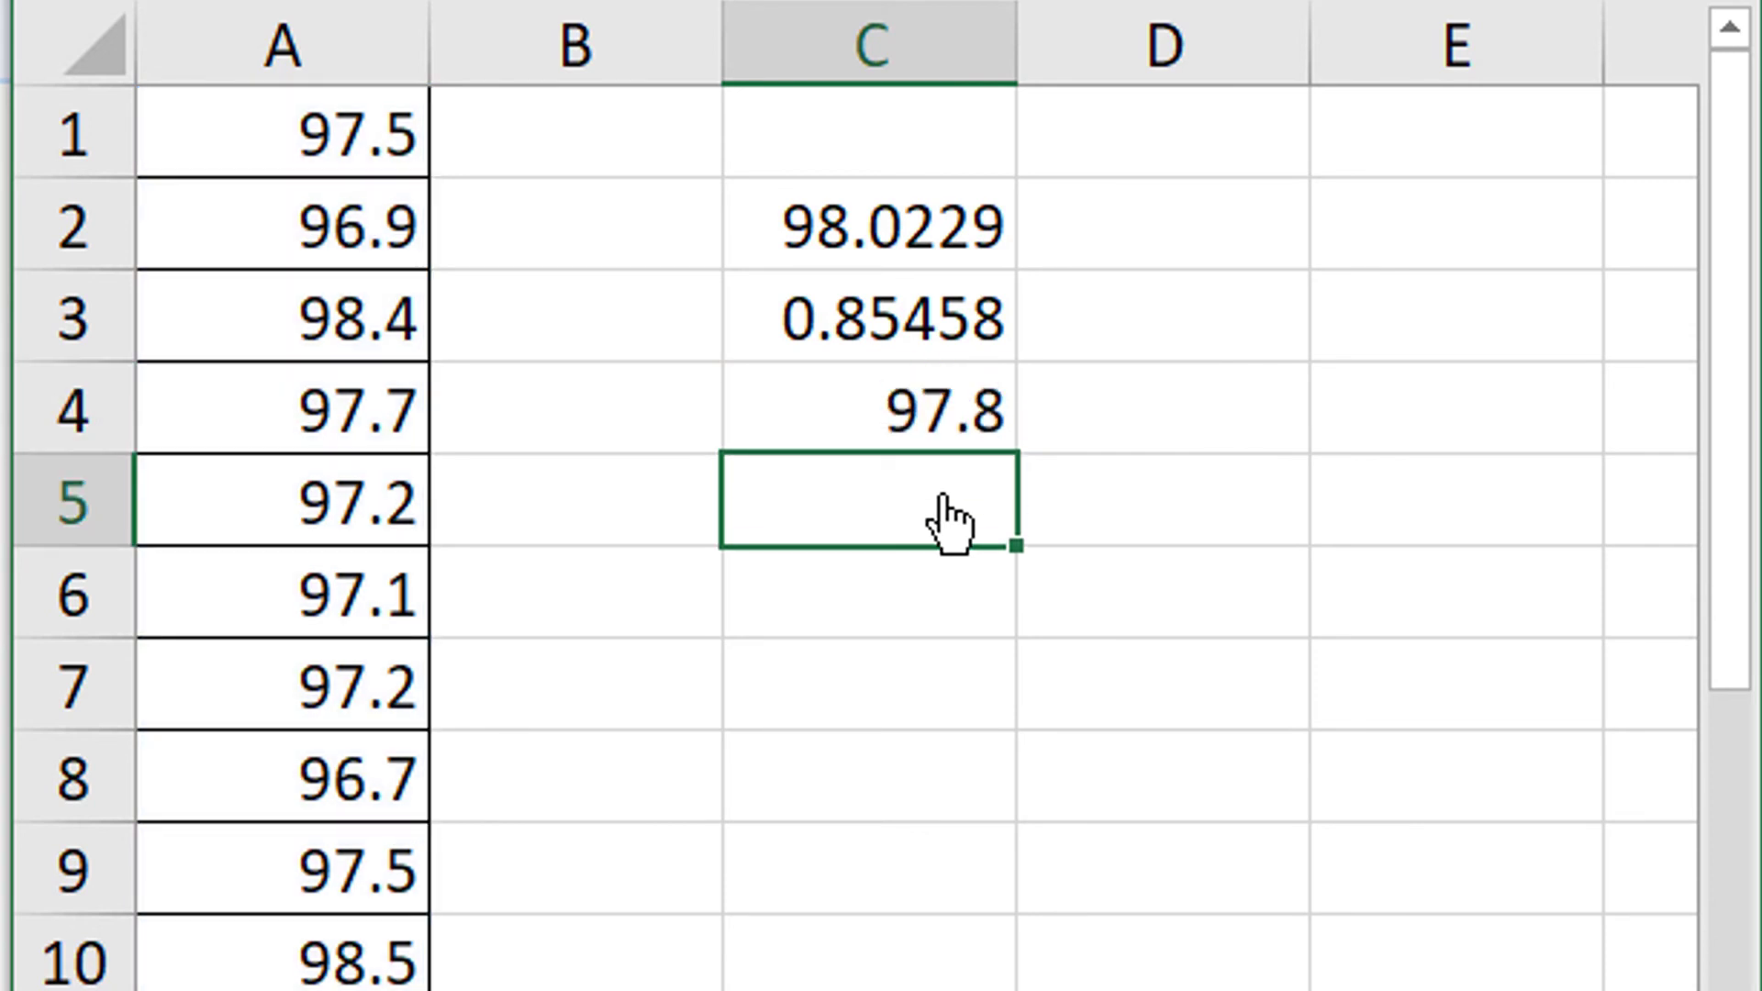
{"action": "double_click", "coordinate": [913, 487]}
- Enter a VAR.S formula over the temperature readings in C5, returning 0.73031
{"action": "type", "text": "=var"}
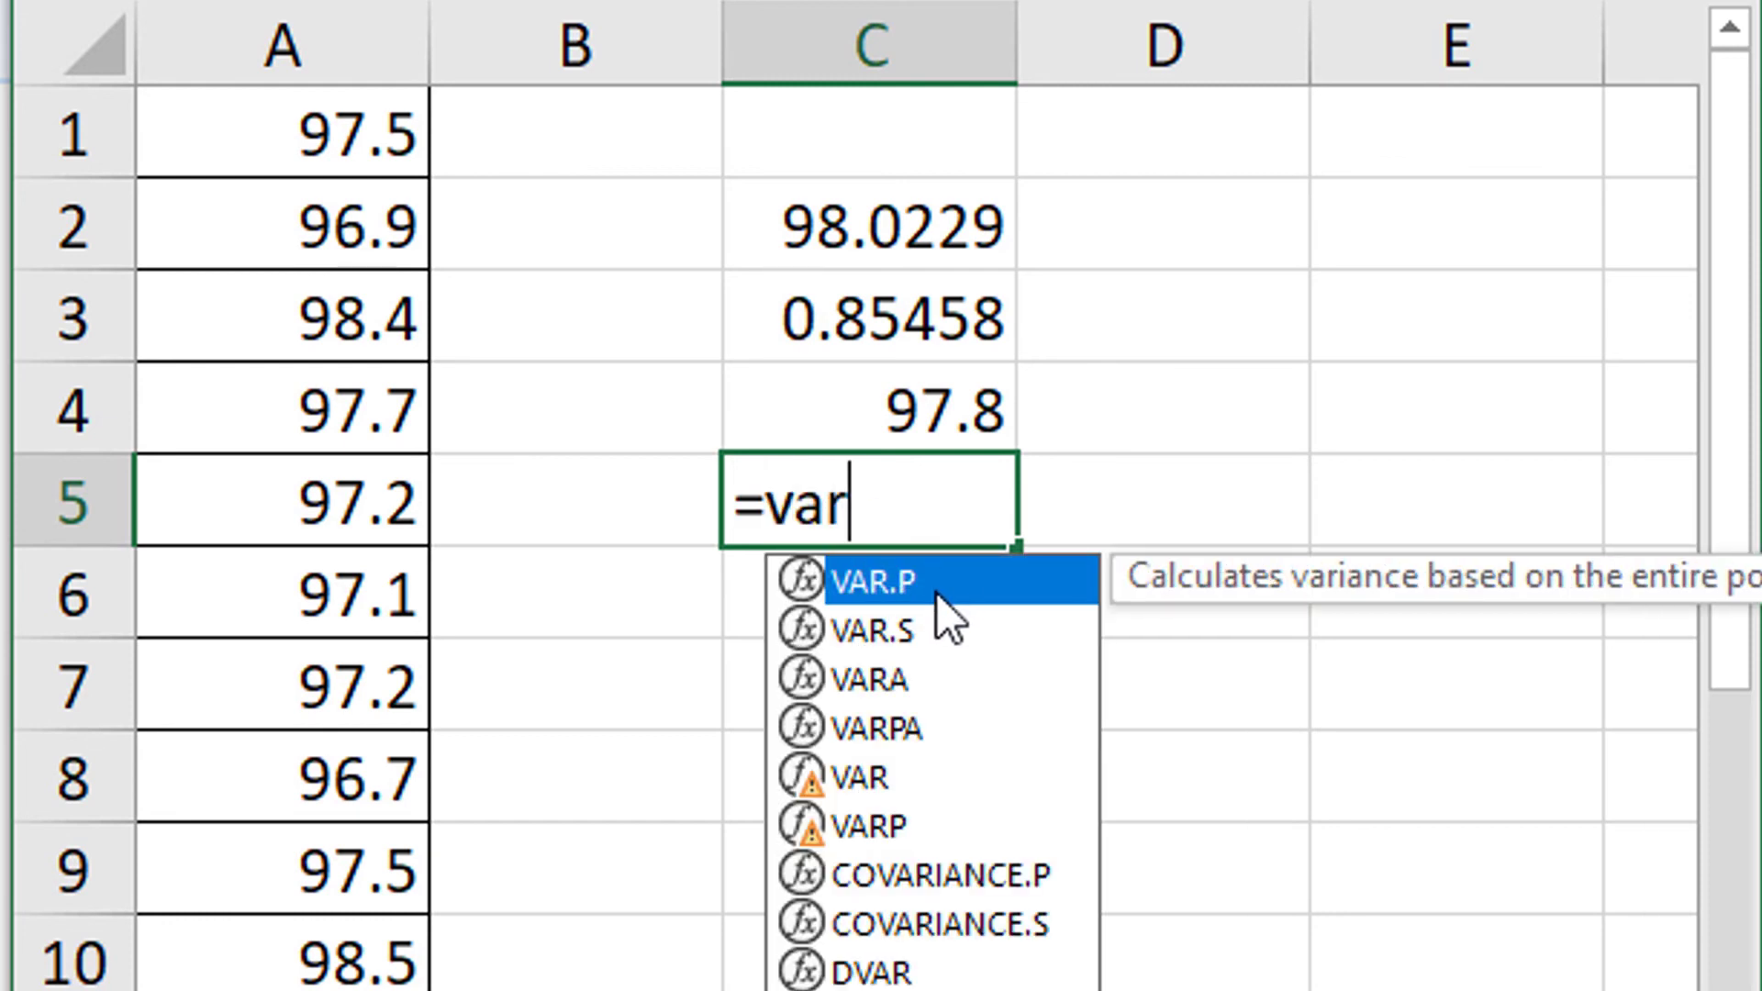
{"action": "left_click", "coordinate": [912, 633]}
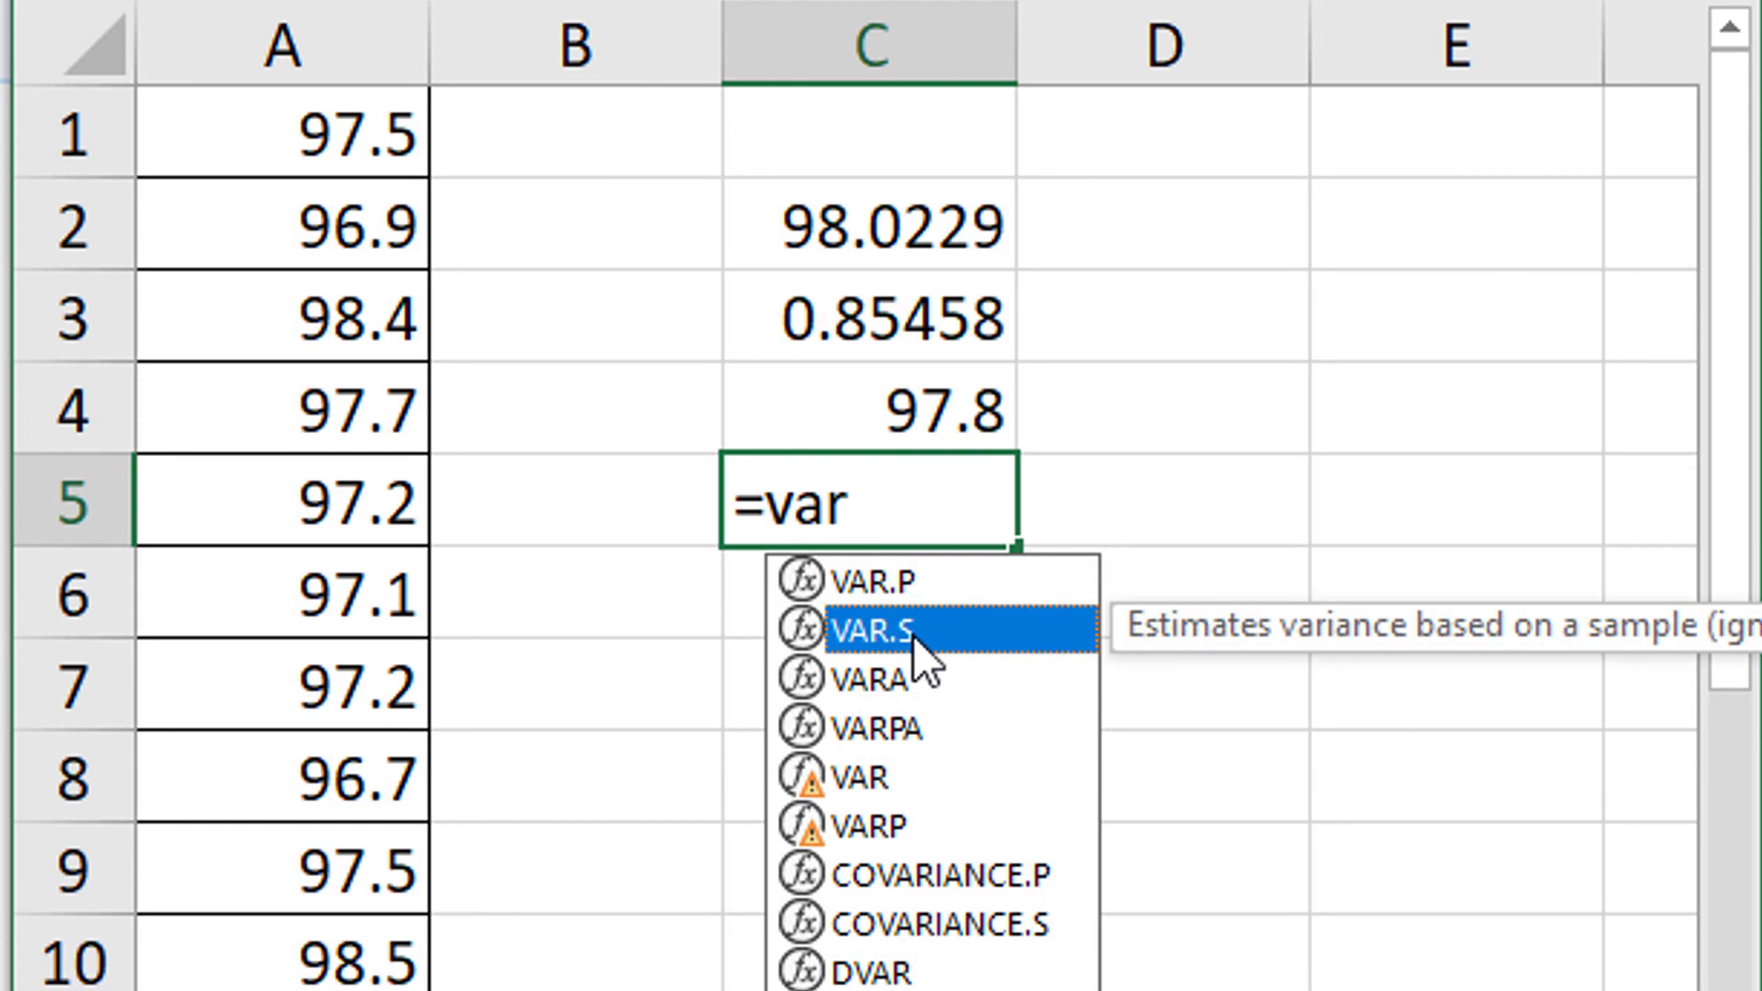
{"action": "double_click", "coordinate": [913, 633]}
{"action": "type", "text": "AR.S(A"}
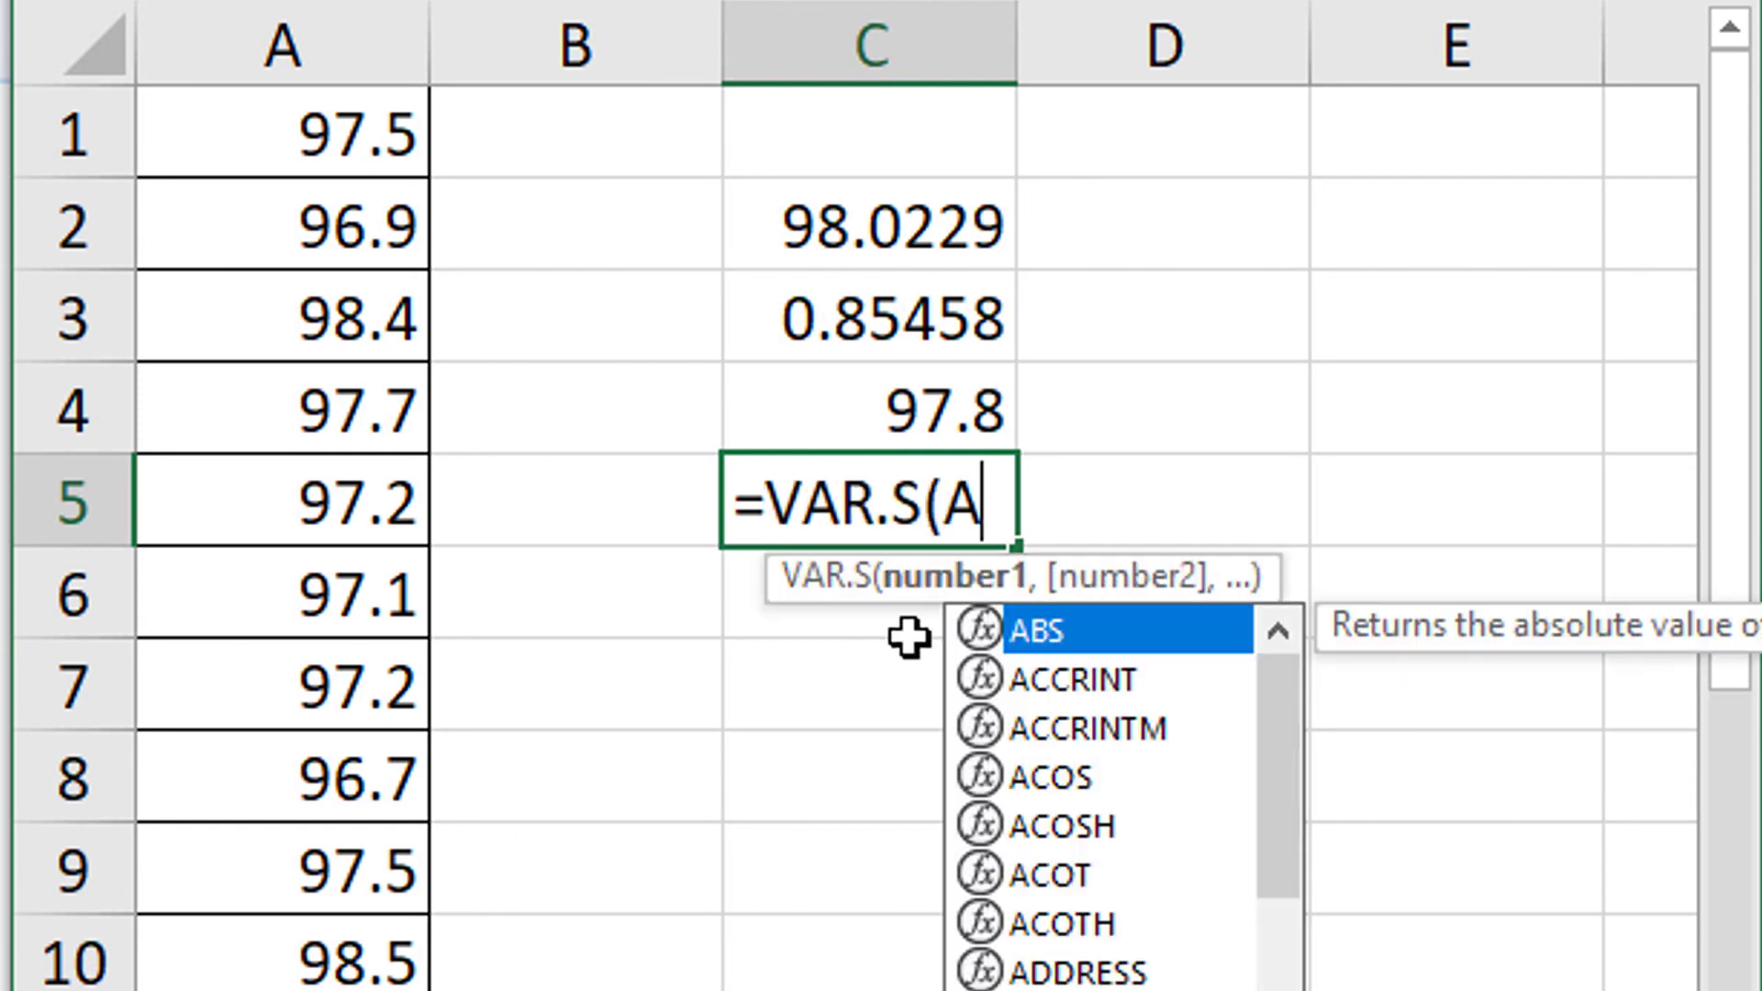
{"action": "type", "text": "1"}
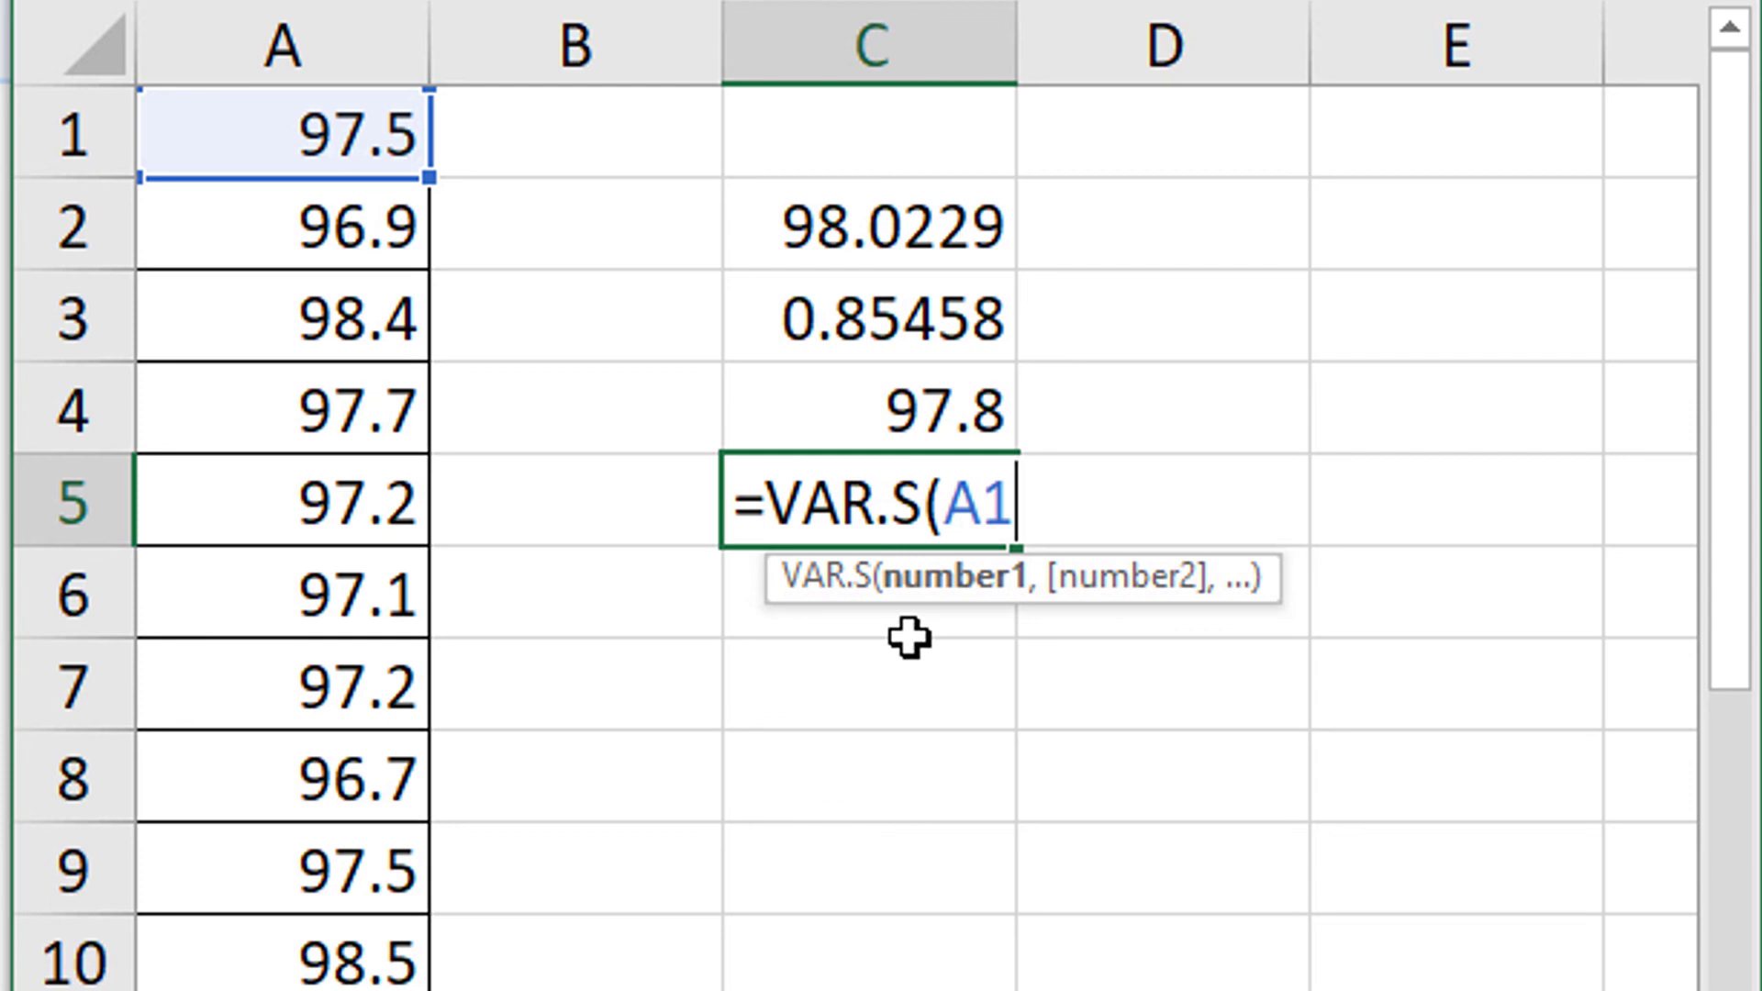
{"action": "type", "text": ":A4"}
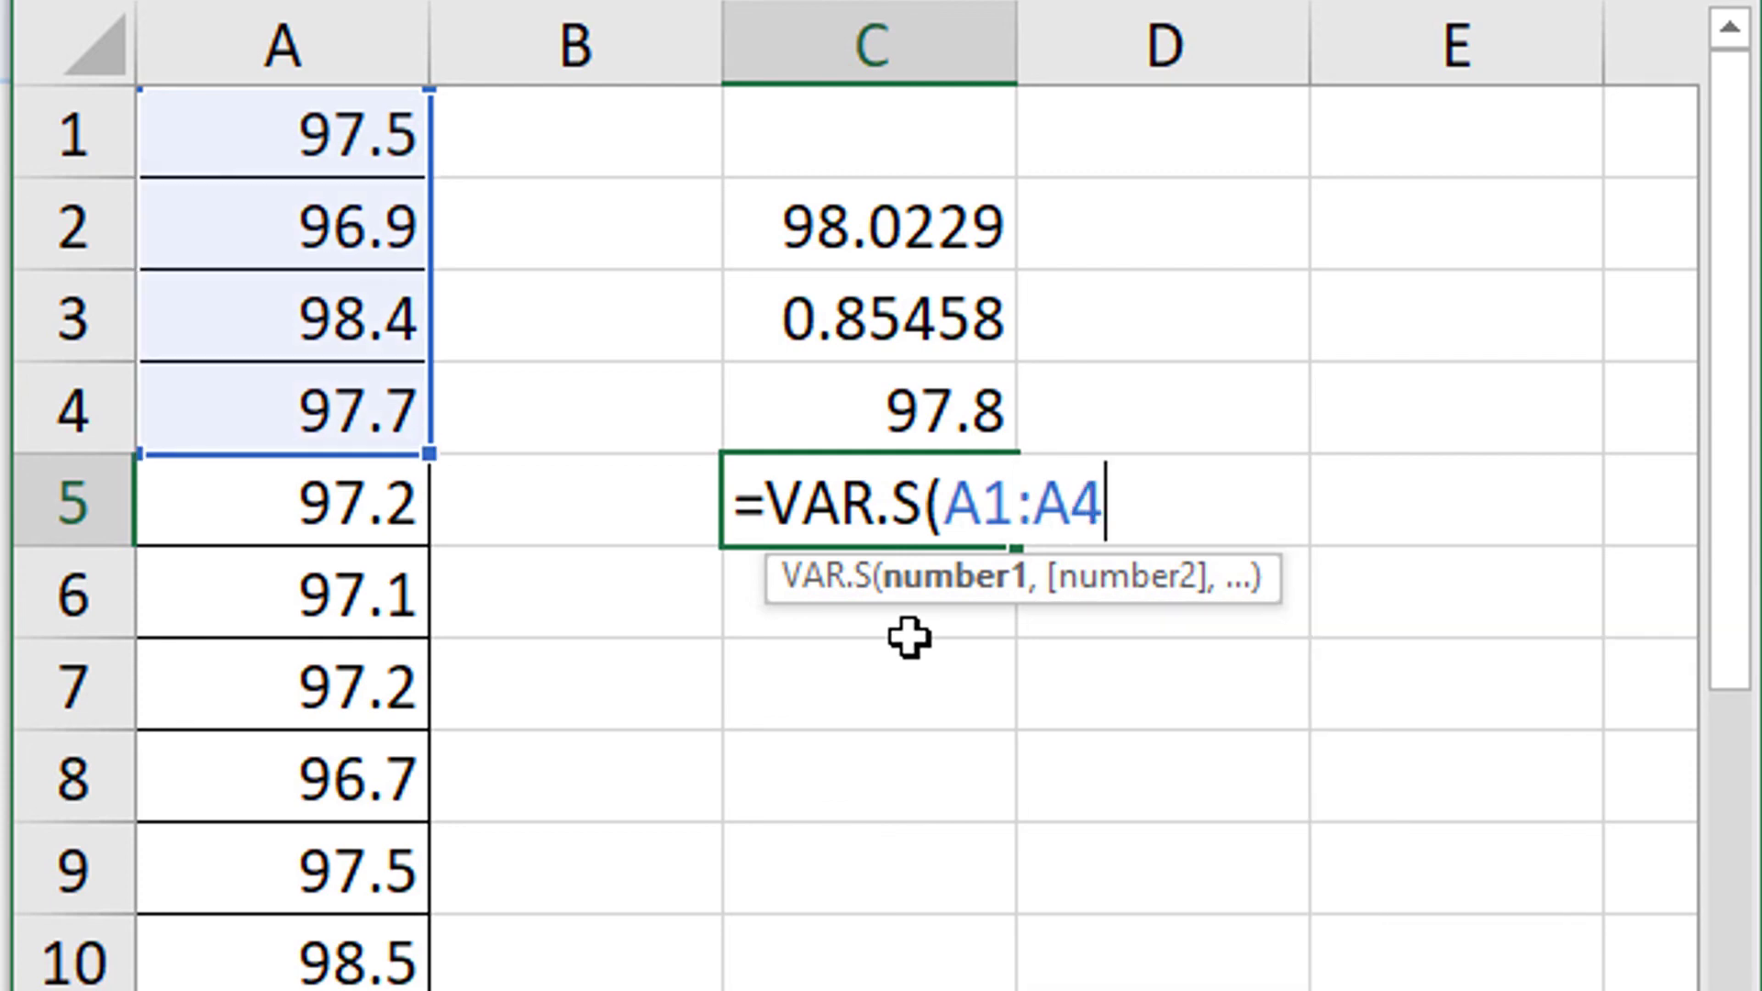
{"action": "key", "text": "Return"}
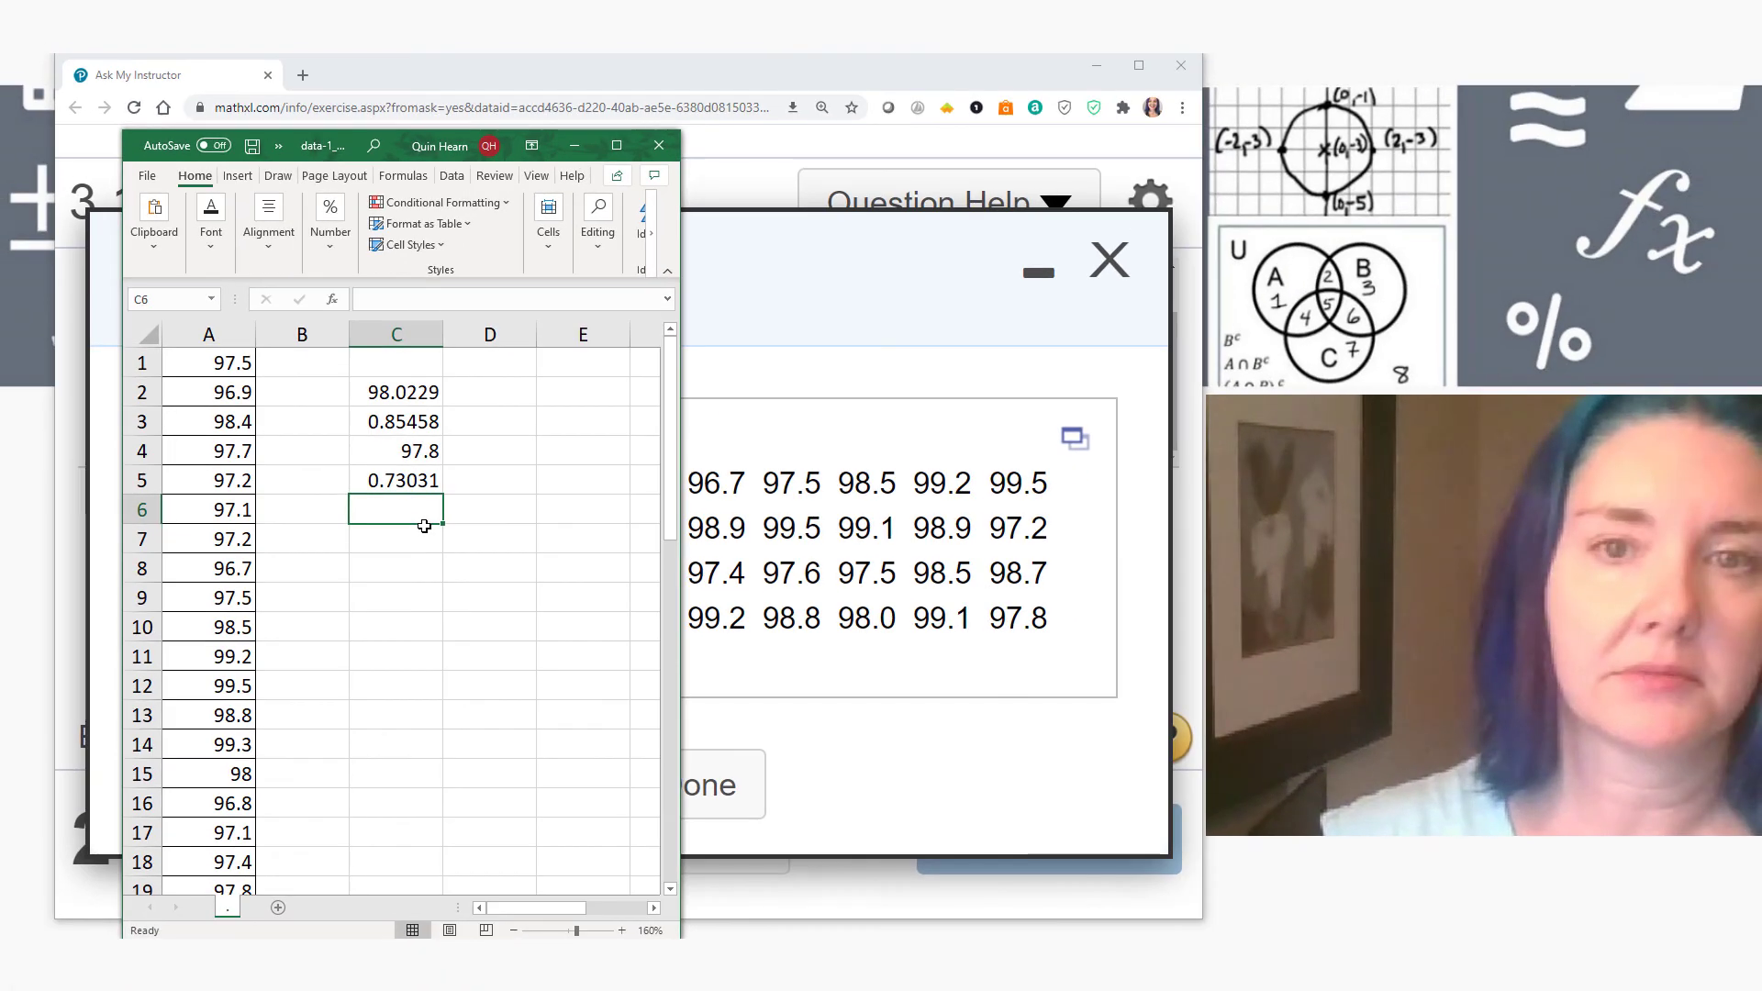